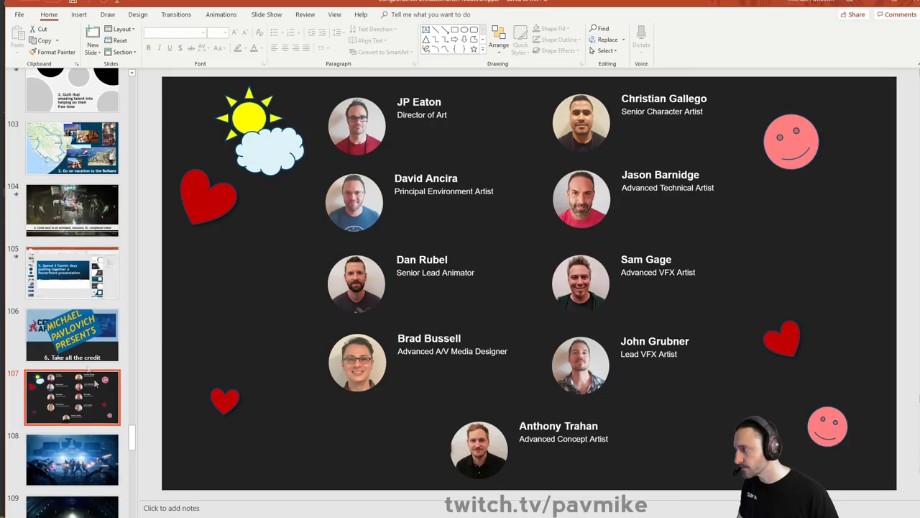
Open slide 19, covering boolean mesh conversion, colour swatch fills and FBX export
scroll(116, 415, "up", 5)
left_click_drag(132, 424, 132, 144)
scroll(94, 251, "up", 8)
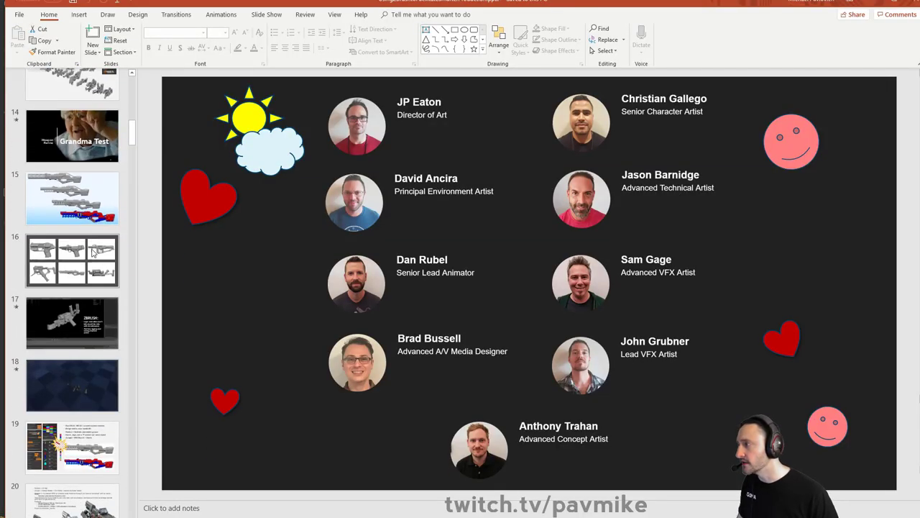
scroll(84, 218, "down", 5)
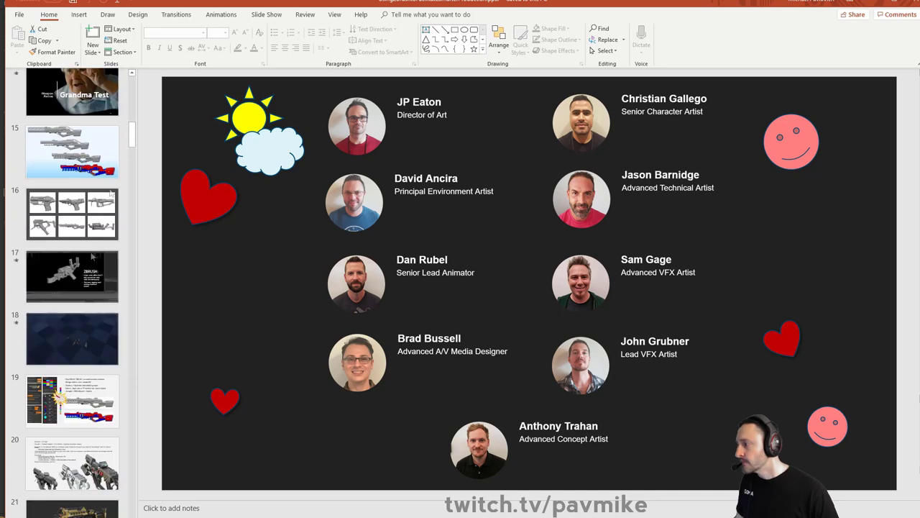
left_click(85, 395)
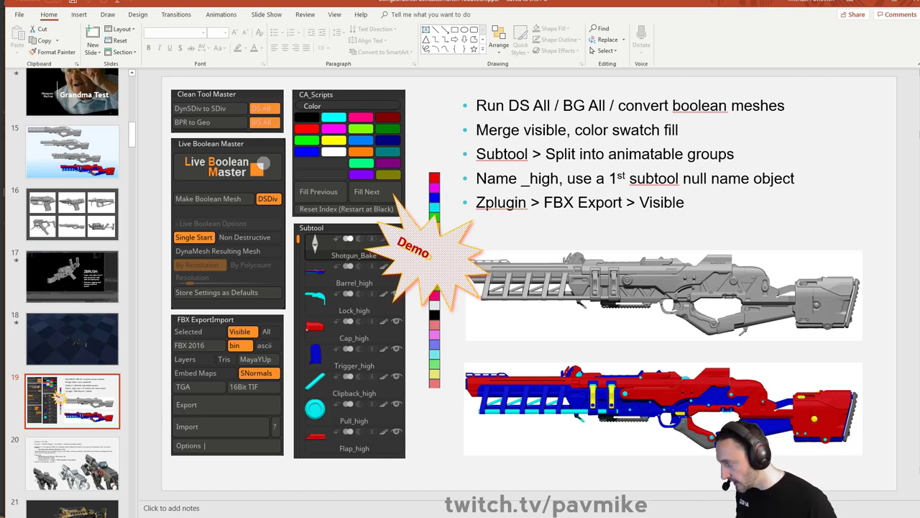
key("alt+Tab")
left_click(297, 341)
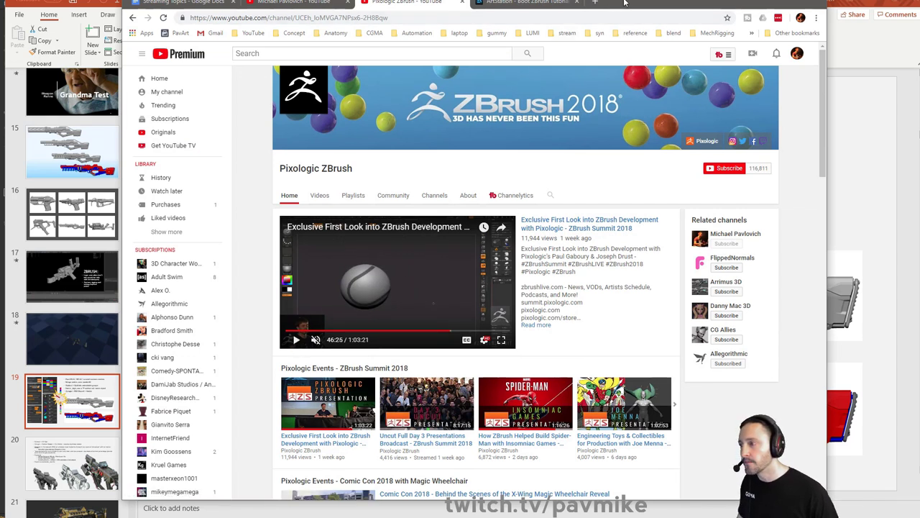
left_click_drag(624, 3, 621, 12)
key("alt+Tab")
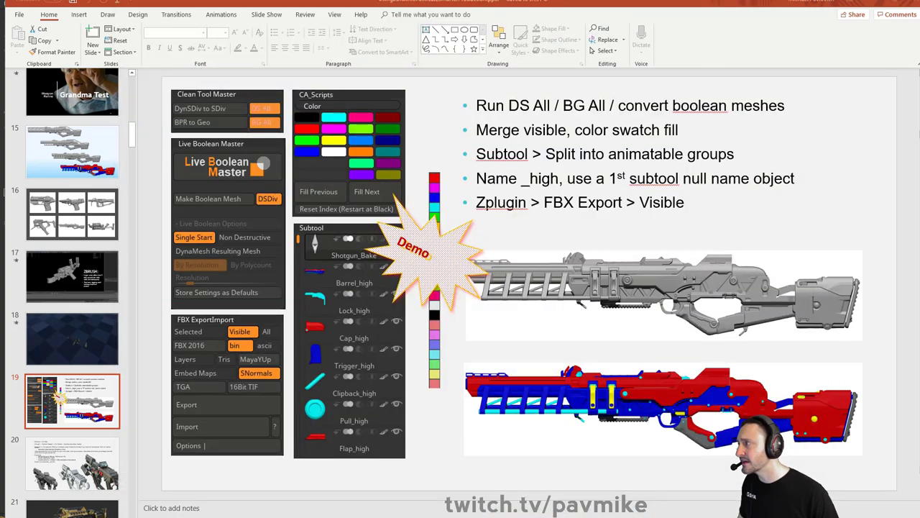
Switch to ZBrush, leave Edit mode and clear the figure from the canvas
key("alt+Tab")
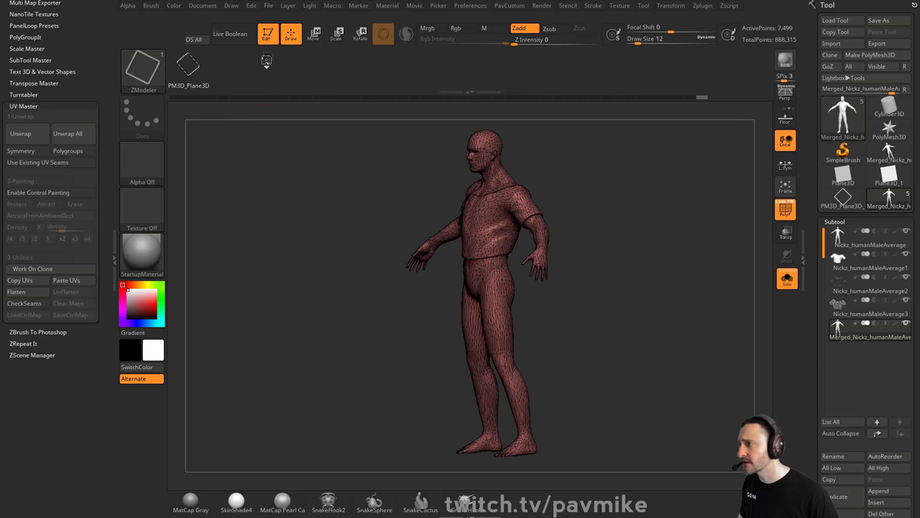
left_click(268, 35)
key("ctrl+n")
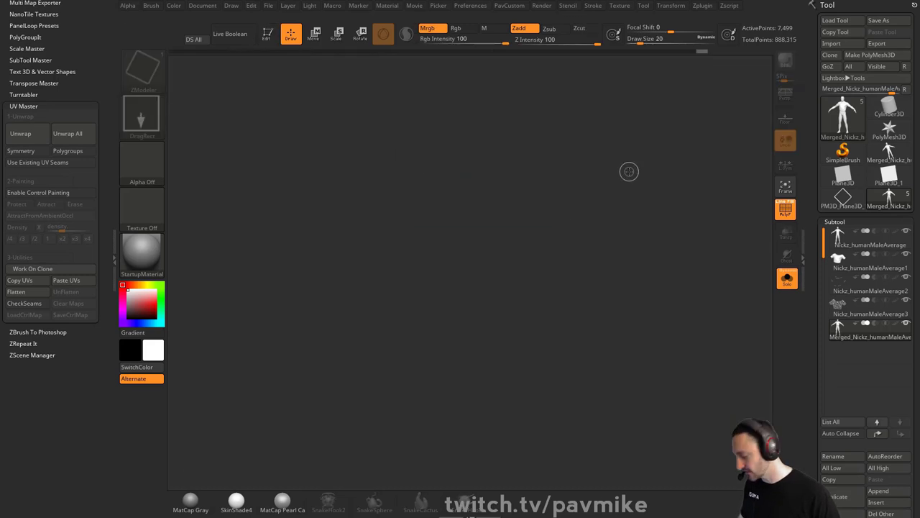
Load the SimpleColorSwatches tool and drop it as an upright strip along the canvas's left edge, using the SkinShade4 material
key("comma")
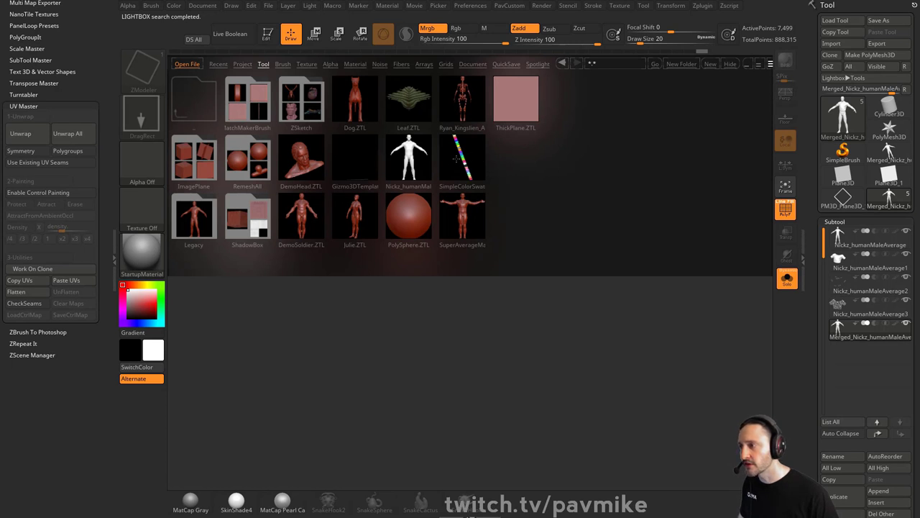
double_click(460, 158)
left_click_drag(247, 252, 271, 428)
left_click(269, 41)
left_click(236, 501)
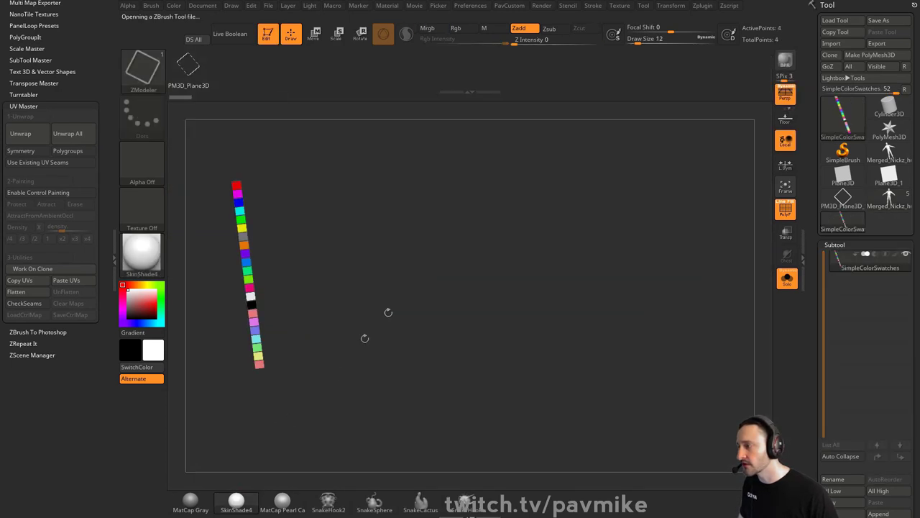
left_click_drag(389, 312, 411, 317, "shift")
left_click_drag(412, 316, 437, 345, "alt")
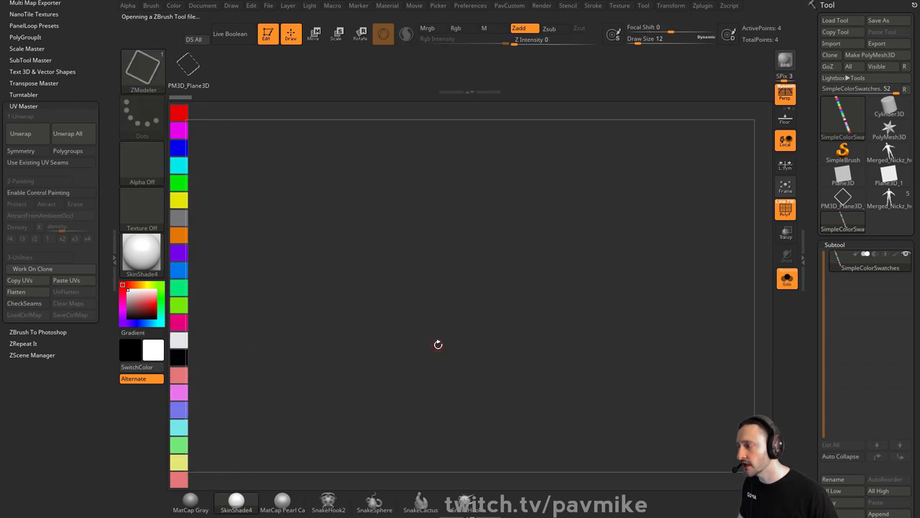
left_click(268, 36)
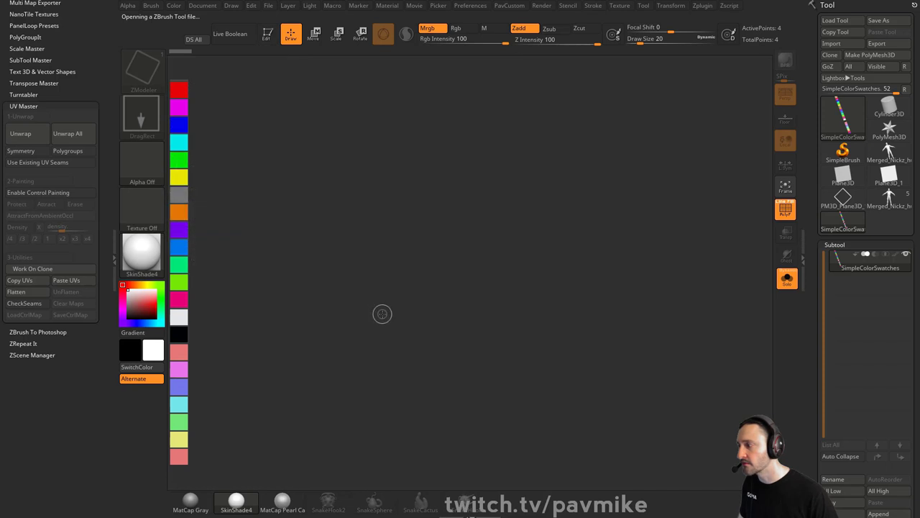
Draw the five-subtool male figure beside the swatch strip and make it editable in a straight front view
left_click(888, 203)
left_click_drag(410, 338, 433, 434)
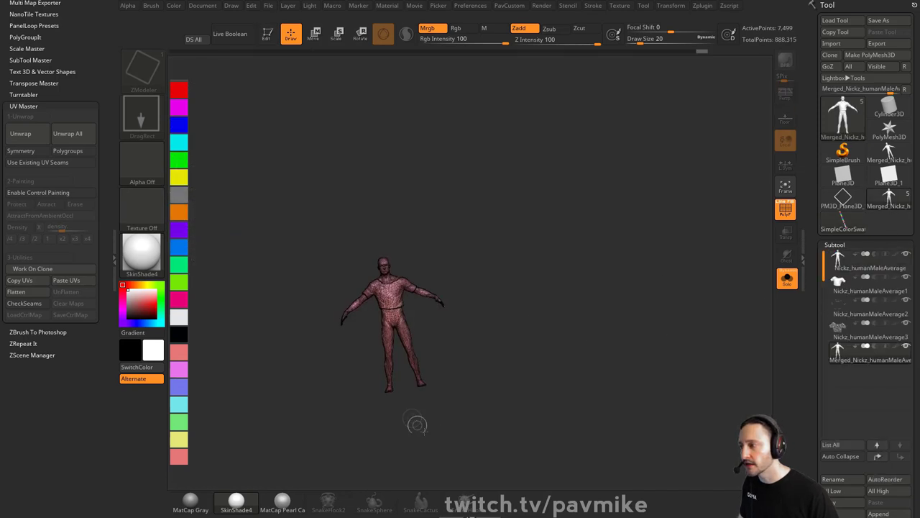
left_click(267, 34)
left_click_drag(550, 229, 591, 316, "shift")
Select the net subtool, hide the merged figure subtool, and turn off polyframe and Solo to show the clothed figure
left_click(892, 331)
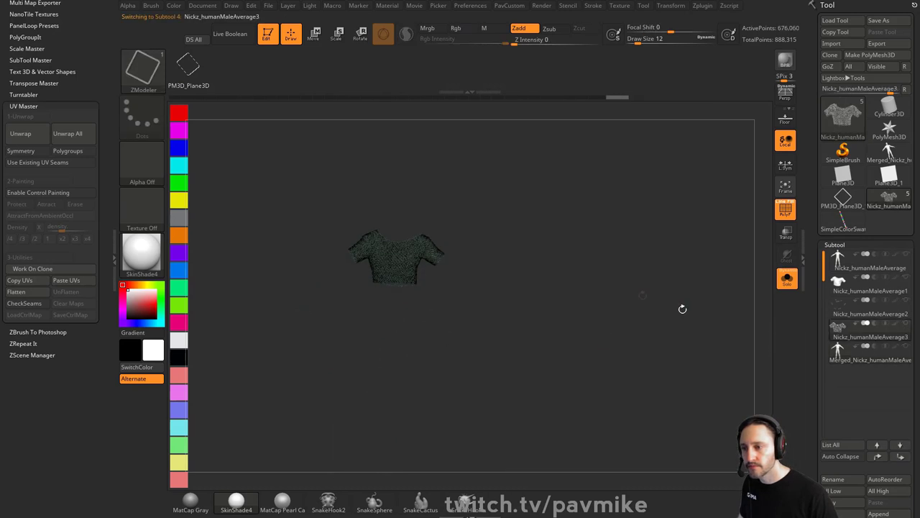
left_click(906, 346)
left_click_drag(539, 257, 568, 331, "alt")
left_click(786, 219)
left_click_drag(597, 207, 624, 248, "alt")
left_click(787, 279)
left_click_drag(706, 249, 729, 240)
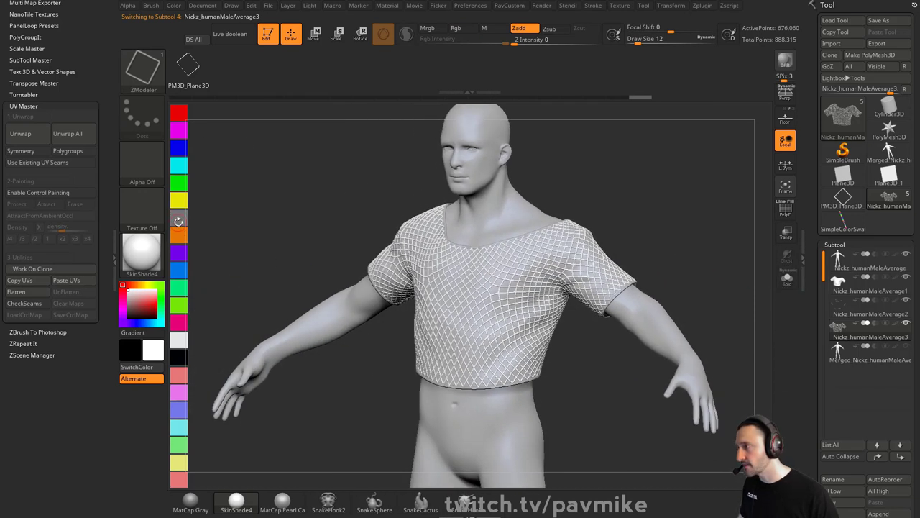
Sample orange and cyan from the swatch strip as the active colour
left_click(179, 219)
key("c")
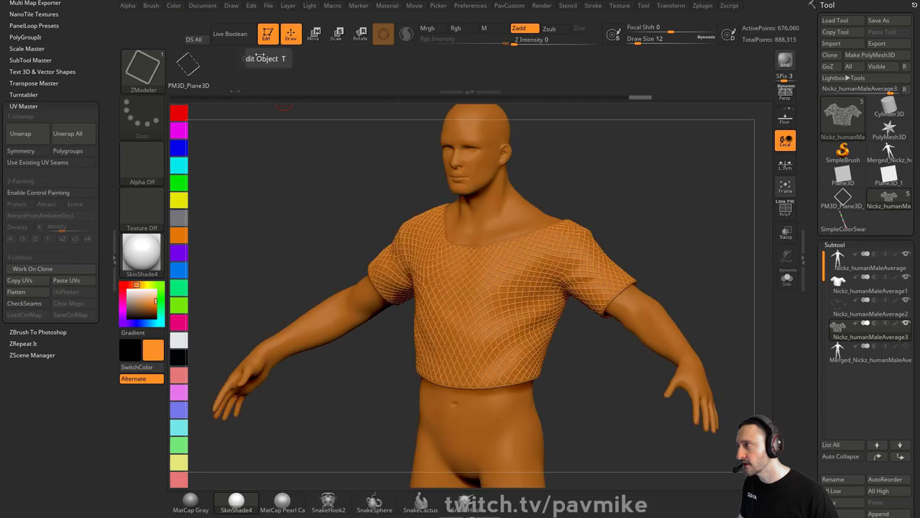
key("c")
left_click_drag(174, 165, 176, 166)
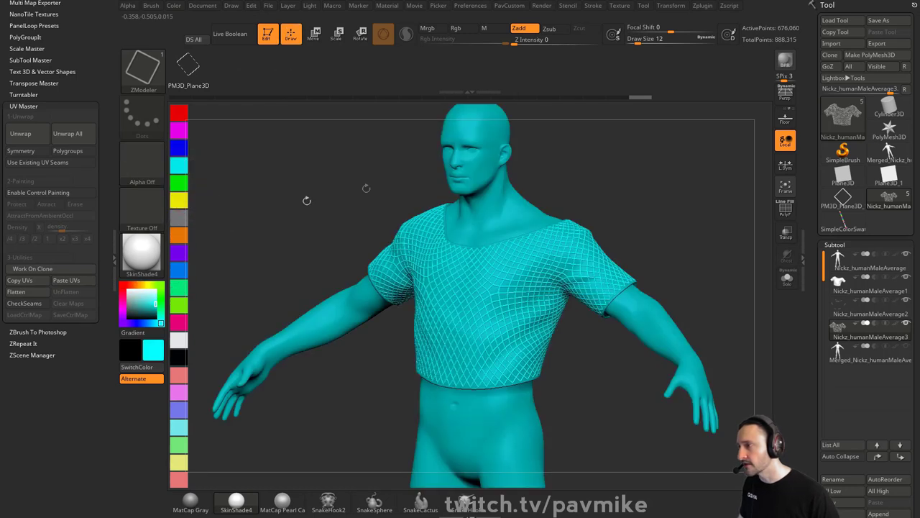
Select the body subtool and fill it with red sampled from the swatch strip
left_click(498, 197, "alt")
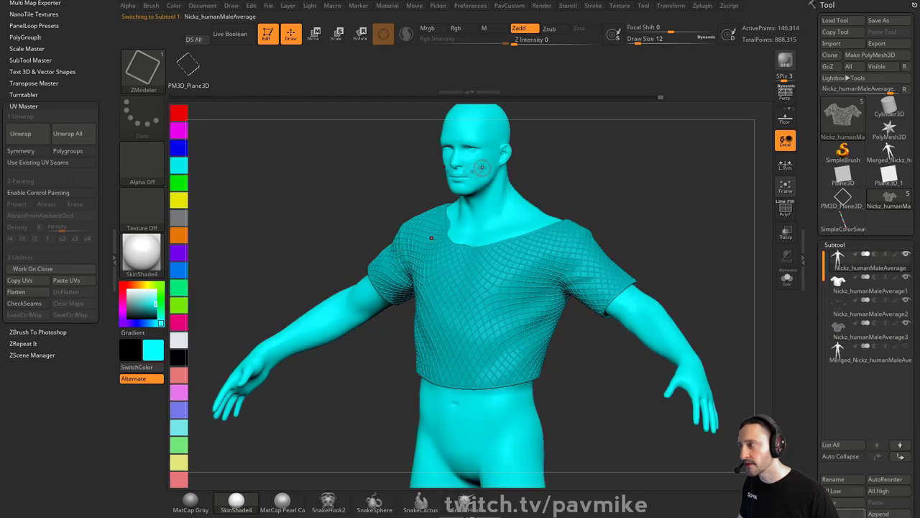
left_click(178, 113)
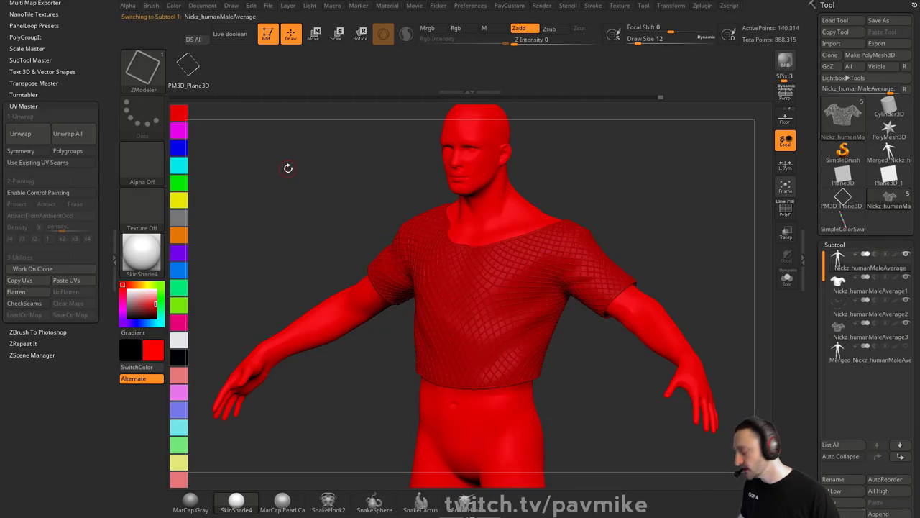
left_click(175, 6)
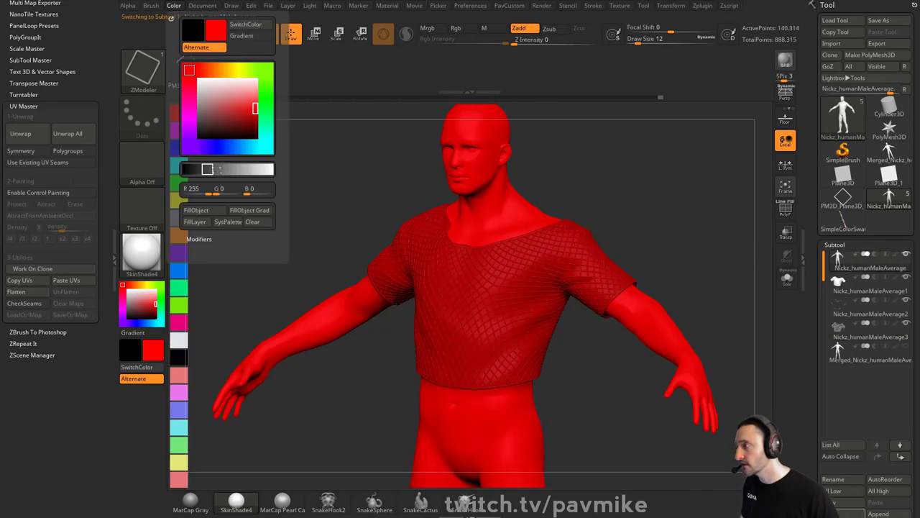
left_click(212, 210)
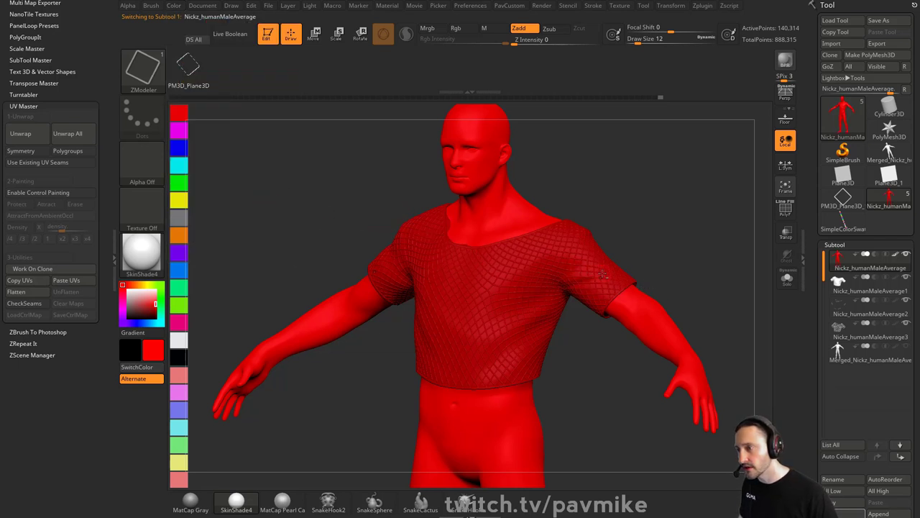
Fill the shirt subtool with magenta and the shirt's edge trim subtool with gray from the swatch strip
left_click(603, 272, "alt")
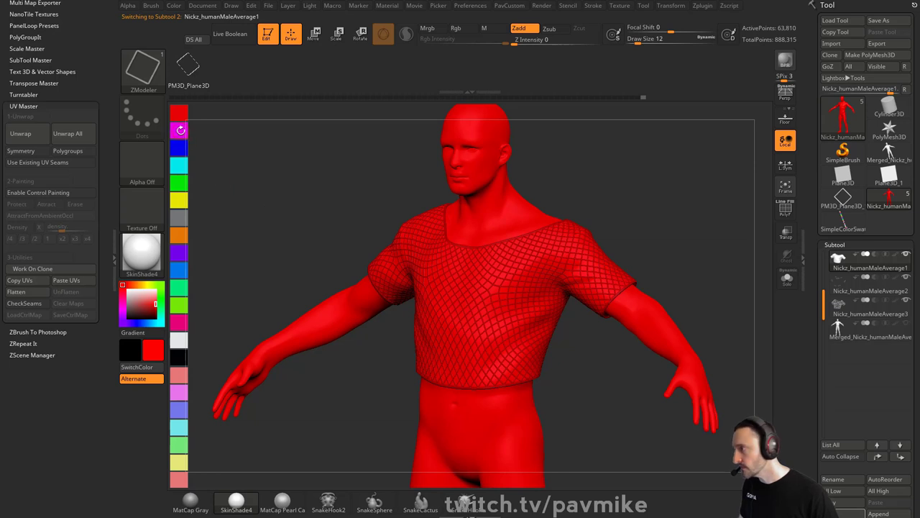
left_click(180, 129)
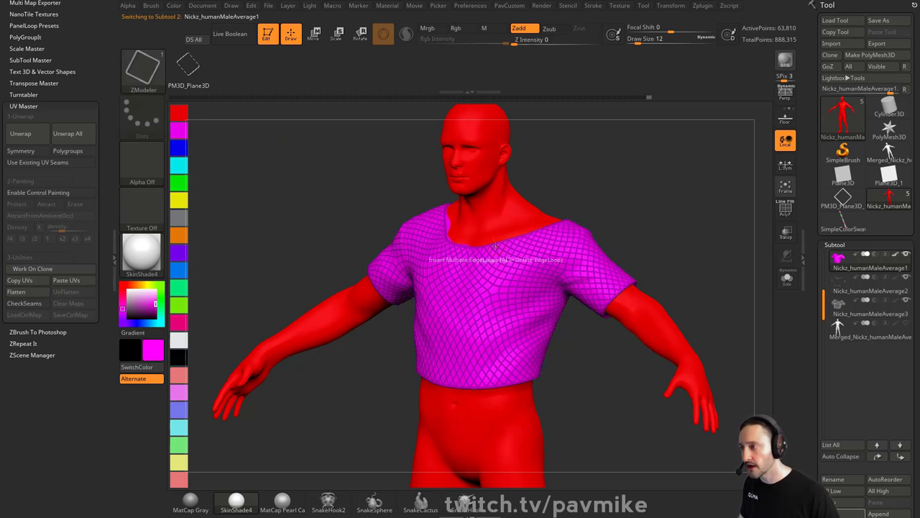
left_click_drag(622, 167, 612, 207, "alt")
left_click(532, 193, "alt")
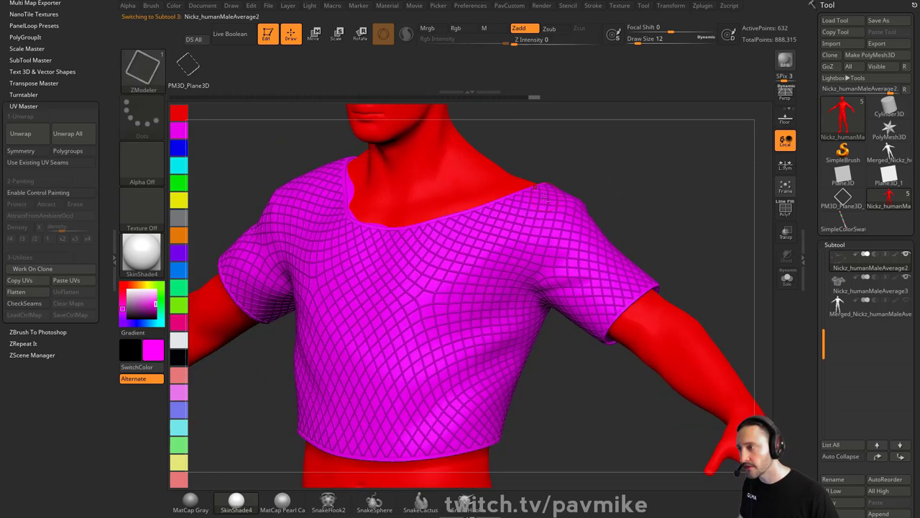
left_click(180, 215)
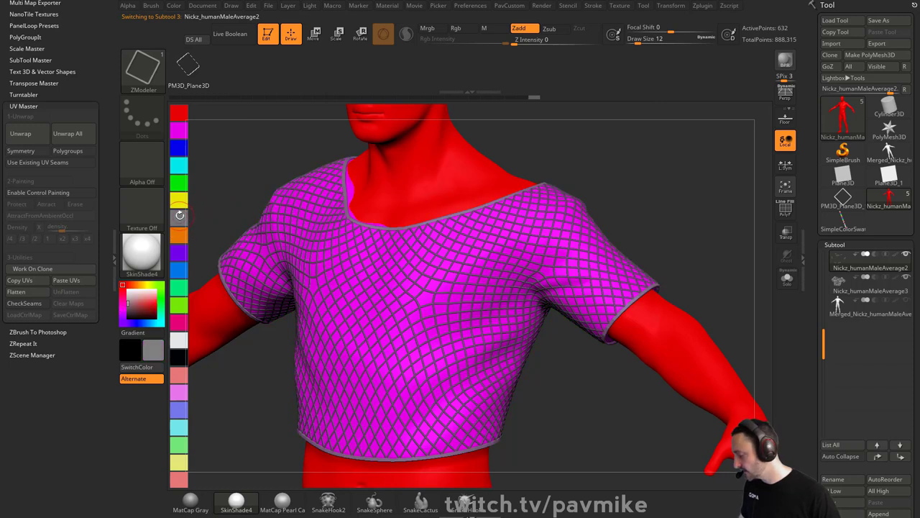
Select the net subtool covering the shirt and fill it with the same gray as the trim
left_click(510, 213, "alt")
left_click_drag(635, 195, 611, 266, "alt")
key("shift+f")
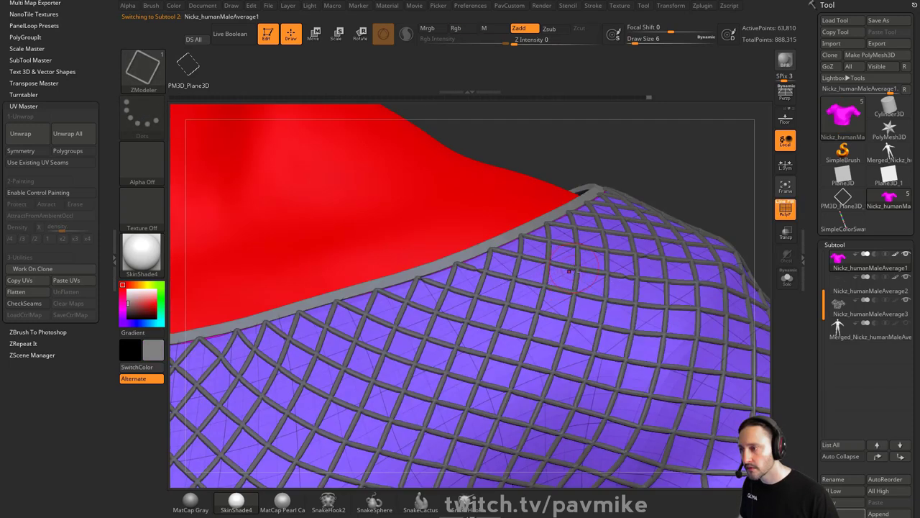
left_click(575, 270, "alt")
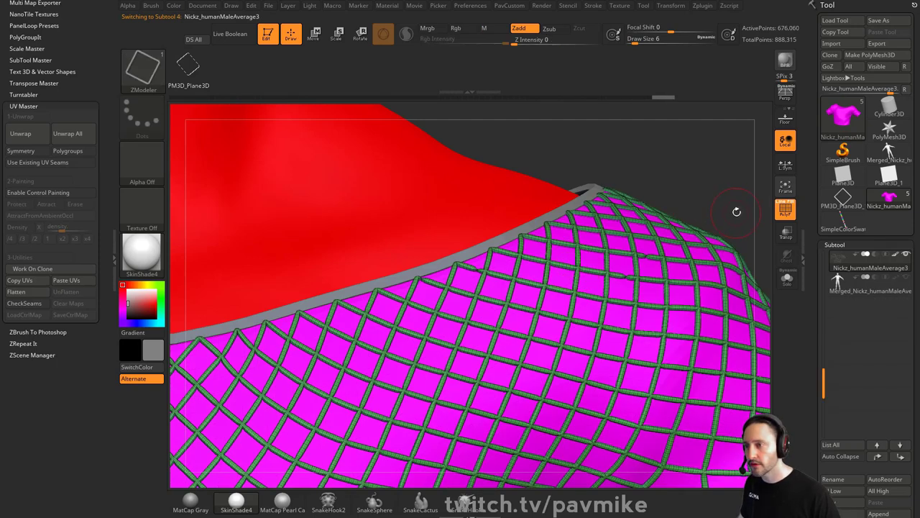
left_click(785, 216)
key("f")
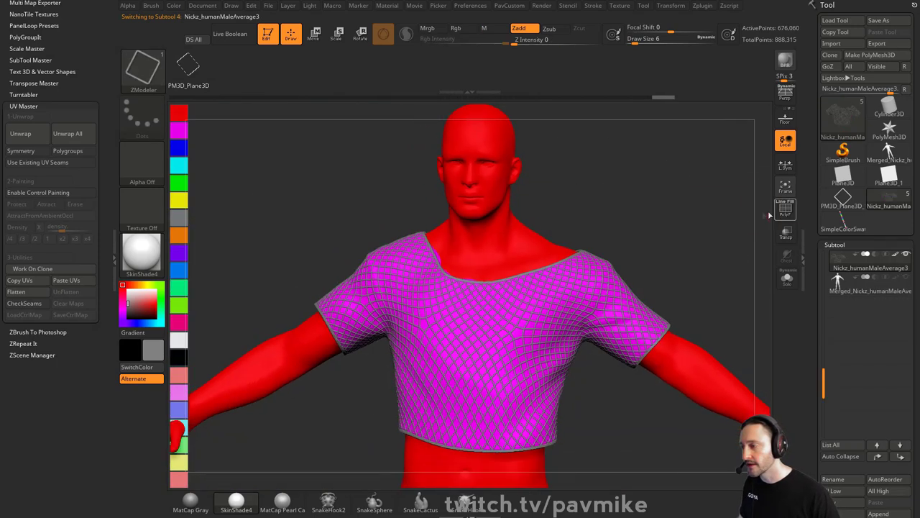
left_click(784, 213)
left_click_drag(715, 208, 669, 200)
left_click(784, 213)
Switch to the merged single-subtool figure with polyframe on and regroup its separate parts using Auto Groups
left_click(889, 153)
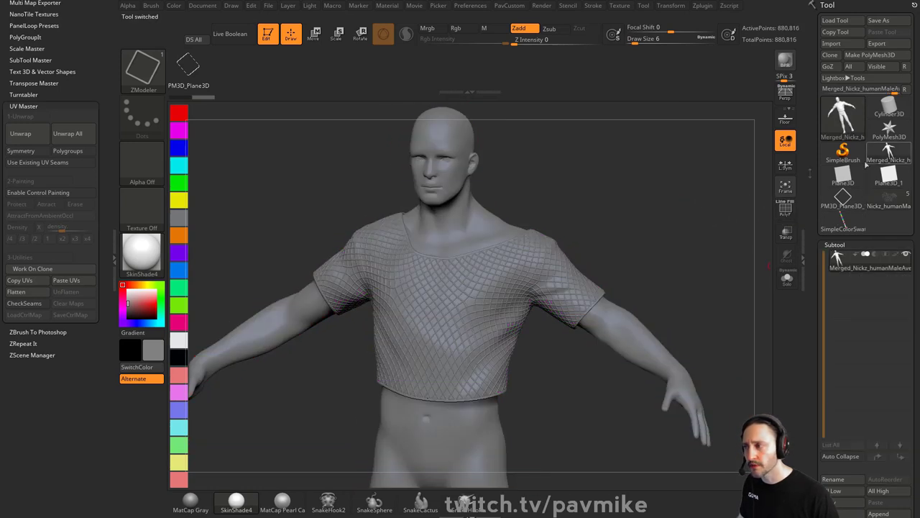
left_click_drag(726, 221, 672, 224, "alt")
left_click(783, 210)
key("space")
left_click(780, 204)
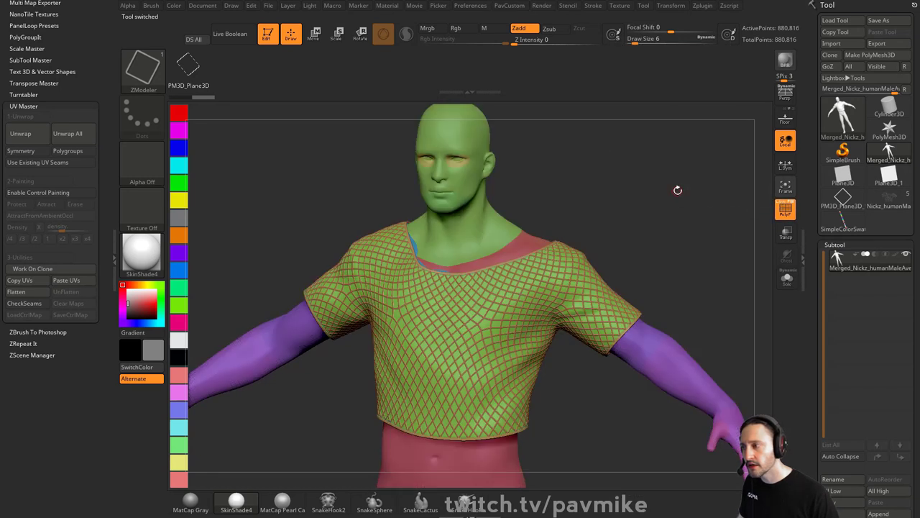
key("space")
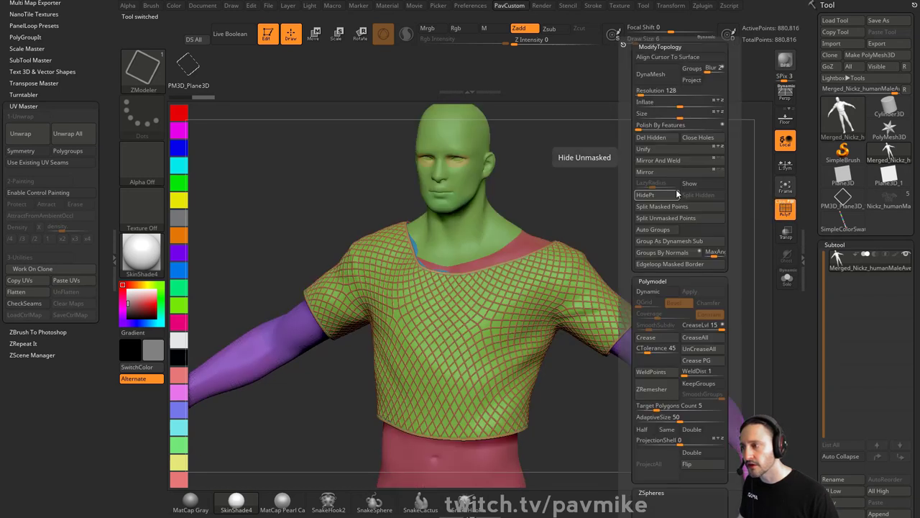
left_click(662, 232)
Create polypaint from the merged figure's polygroups and turn off polyframe to show the painted colours
left_click_drag(664, 240, 574, 266)
left_click_drag(812, 328, 815, 172)
scroll(816, 171, "down", 3)
left_click(839, 279)
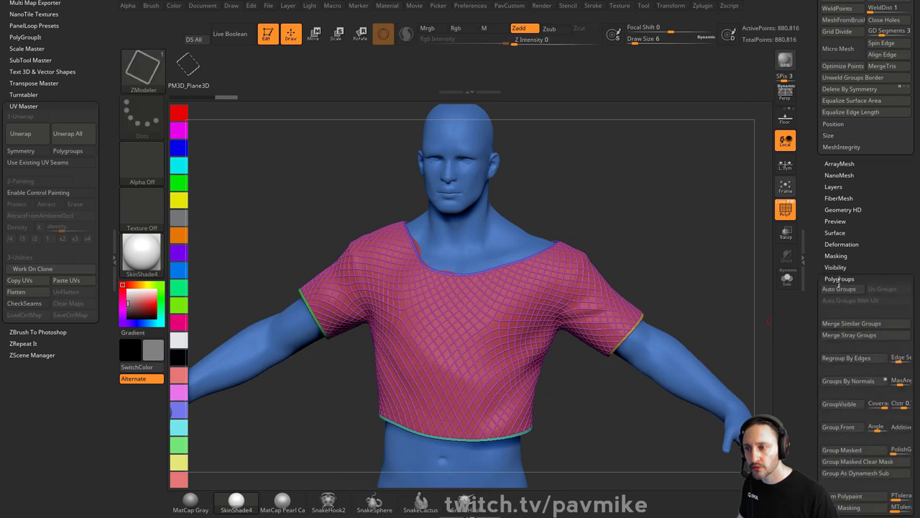
scroll(808, 200, "down", 3)
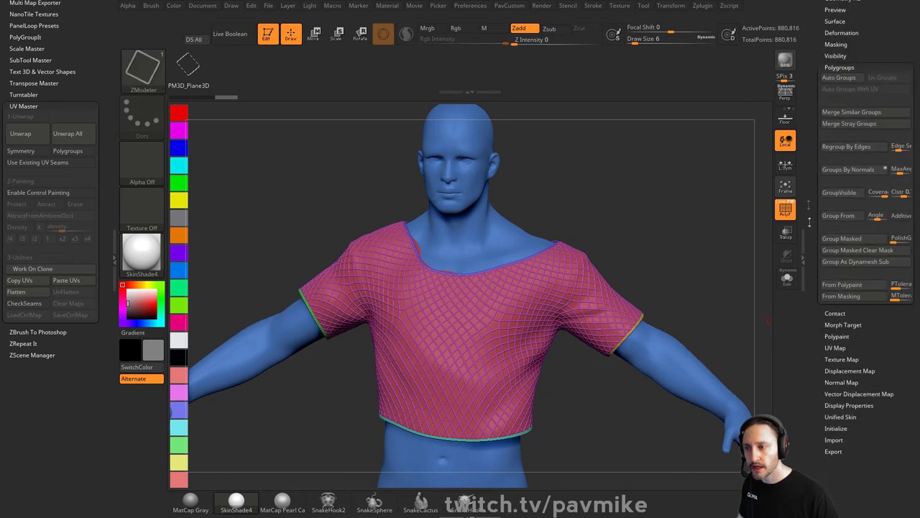
left_click(836, 335)
left_click(857, 227)
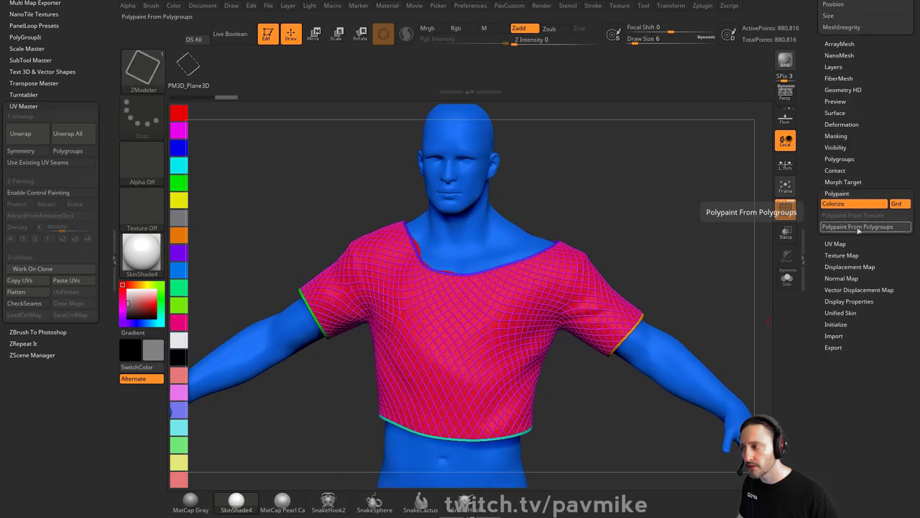
left_click(786, 210)
left_click(786, 210)
left_click_drag(812, 201, 808, 338)
left_click_drag(672, 226, 676, 198)
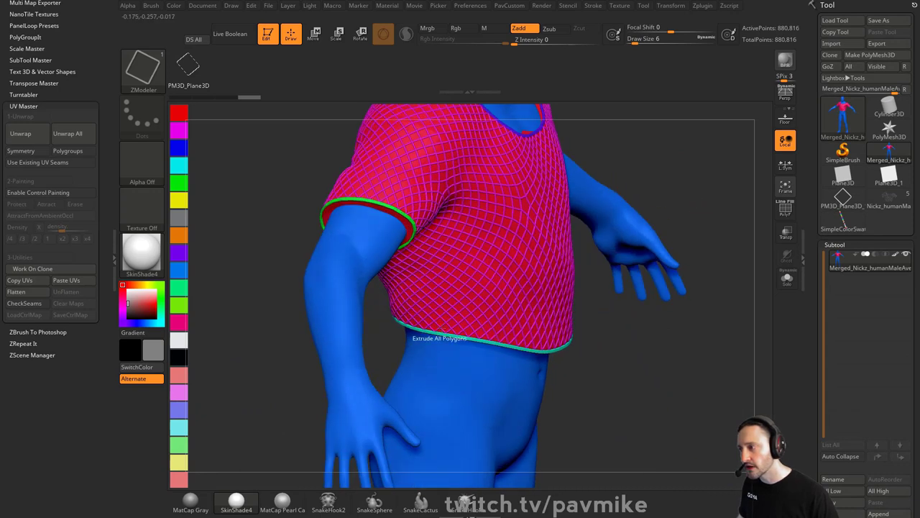
left_click_drag(631, 353, 759, 236)
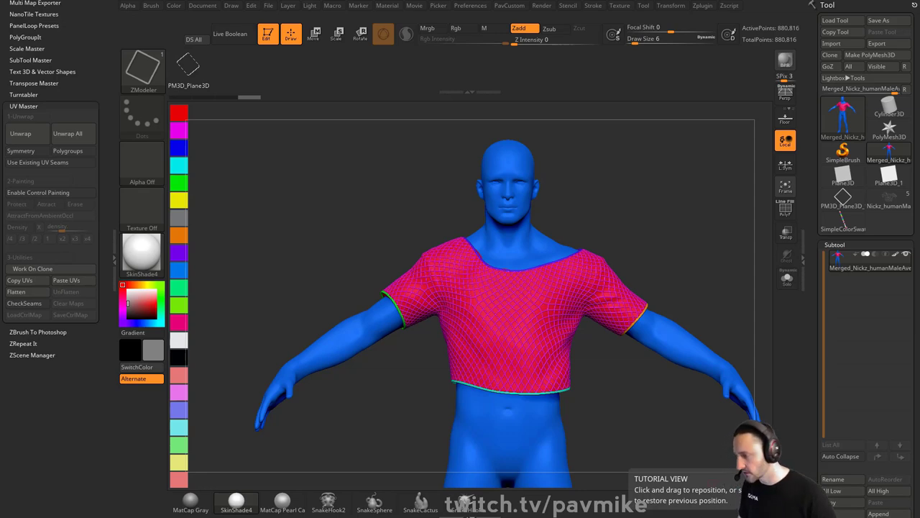
Switch to the browser and download the Windows ZColor plugin and the Intersection Masker plugin from Pixologic's plugins page
key("alt+Tab")
left_click(213, 109)
scroll(316, 220, "down", 5)
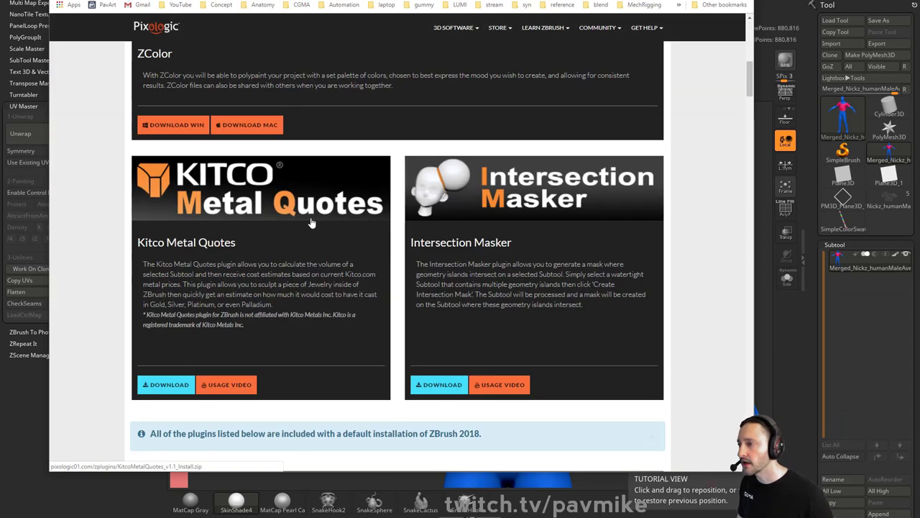
scroll(311, 223, "up", 3)
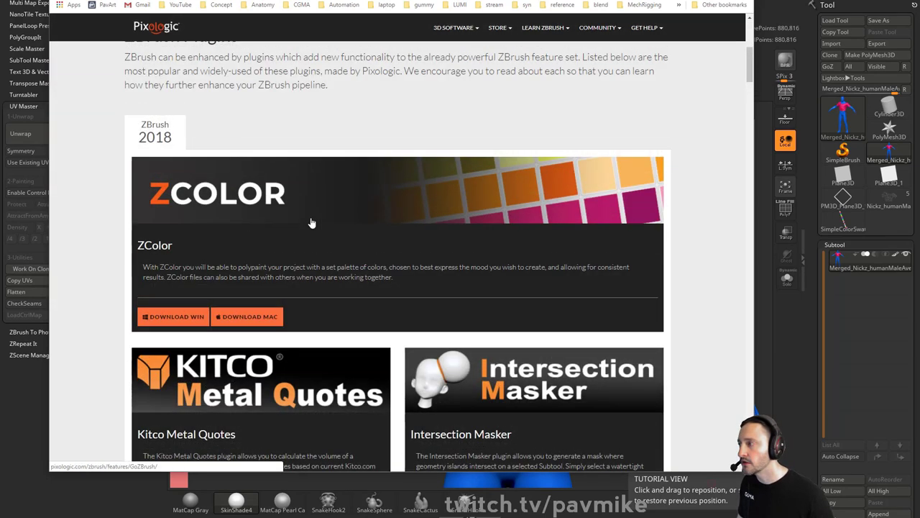
left_click(174, 320)
scroll(369, 328, "down", 3)
scroll(452, 353, "down", 1)
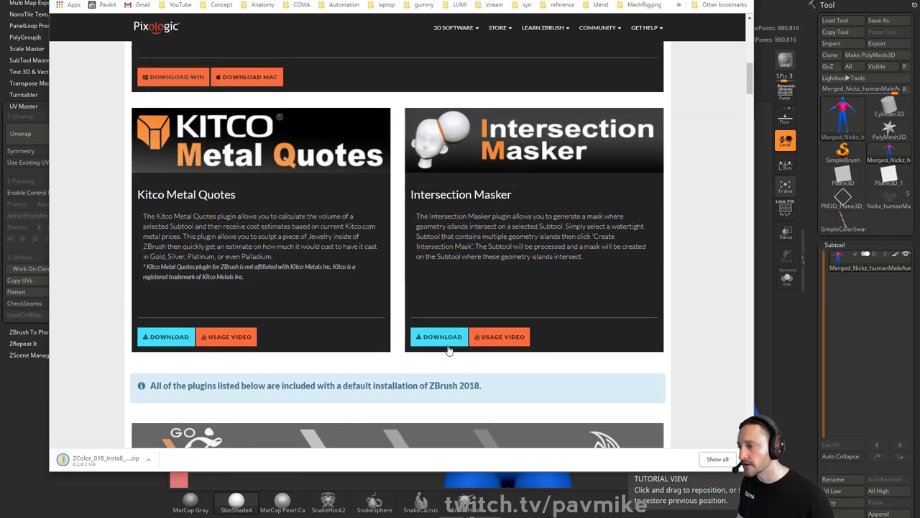
left_click(437, 337)
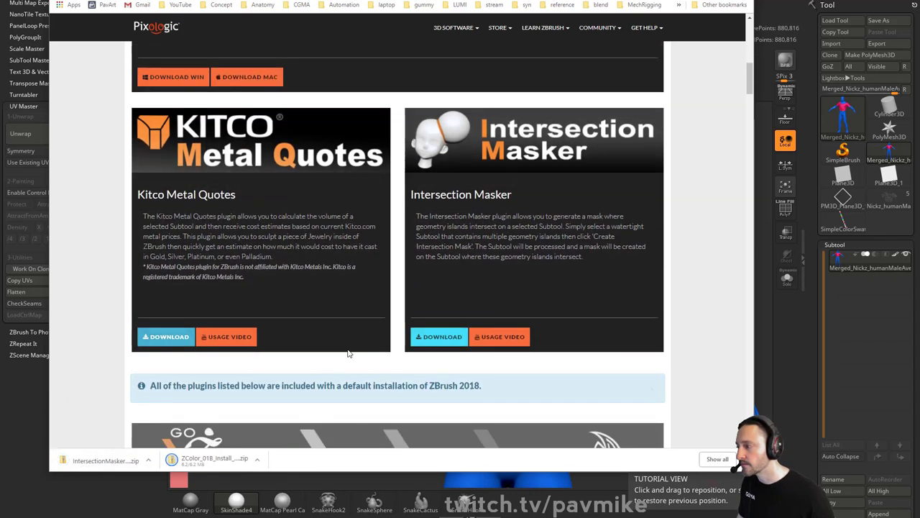
Return to ZBrush, view the painted figure at an angle, and exit the program
key("alt+Tab")
left_click_drag(706, 187, 491, 279)
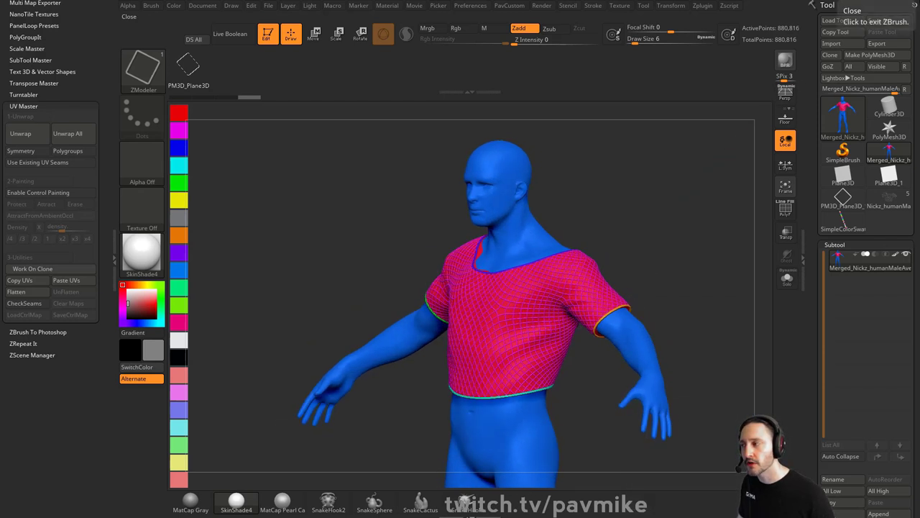
left_click(914, 4)
left_click(483, 235)
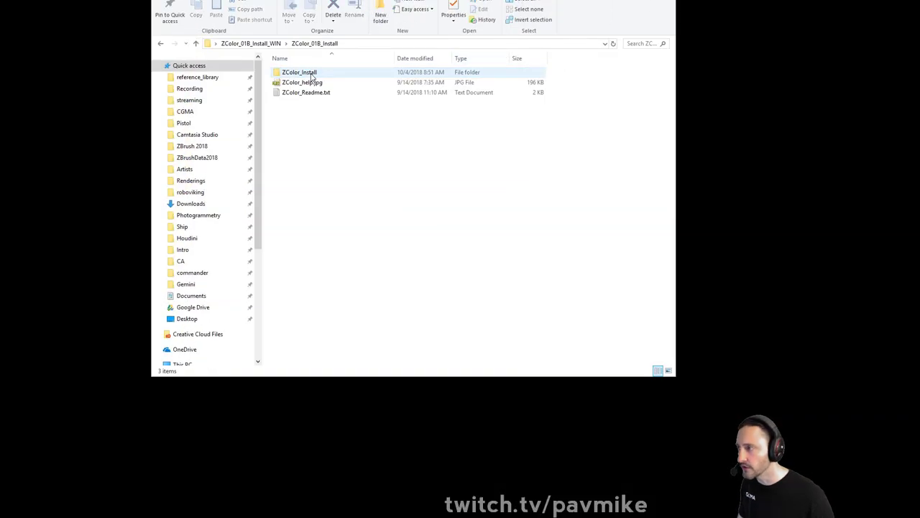
Review the ZColor_help.jpg guide and the install instructions in ZColor_Readme.txt from the extracted plugin folder
left_click(340, 74)
double_click(340, 75)
left_click(335, 45)
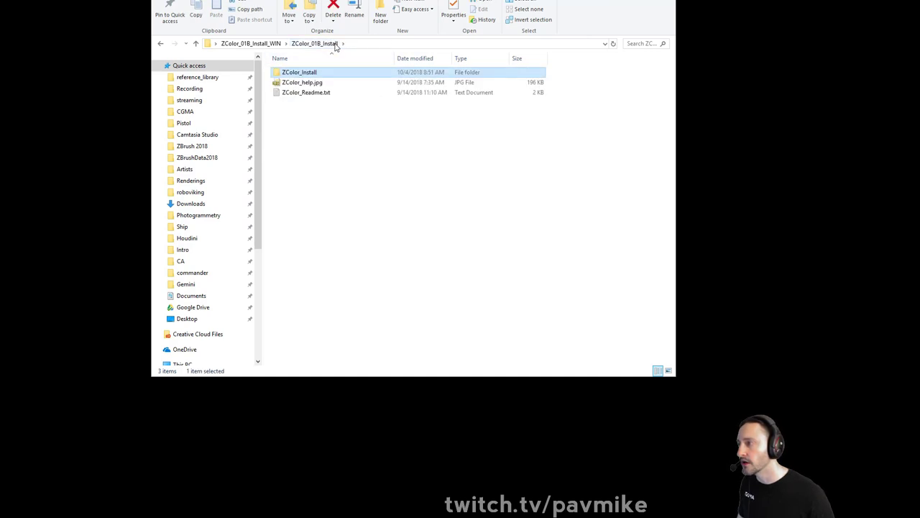
double_click(324, 84)
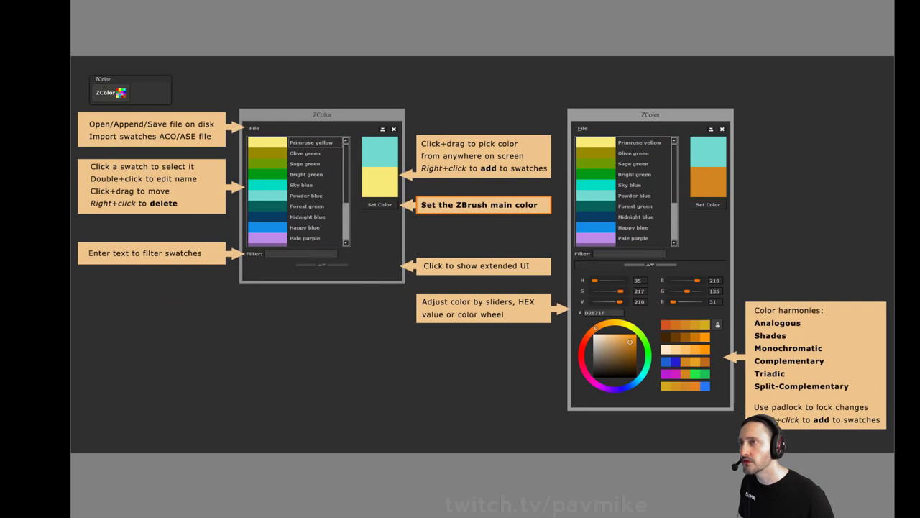
key("Escape")
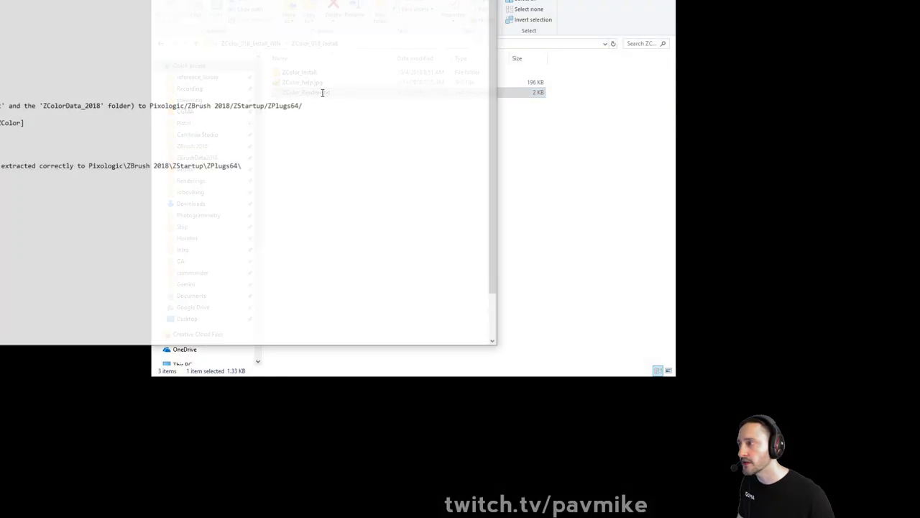
left_click_drag(337, 0, 726, 49)
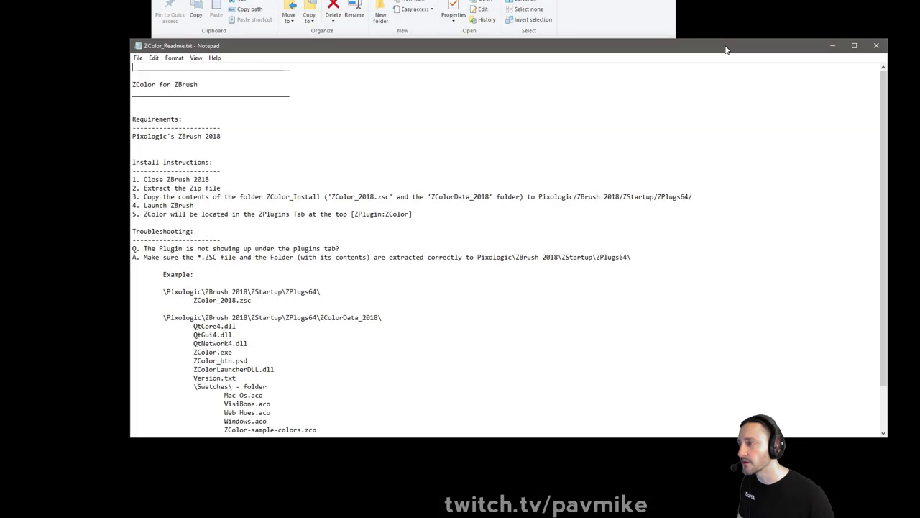
left_click(876, 45)
Open the ZColor_Install folder, and in a second File Explorer window open ZBrush 2018's ZStartup\ZPlugs64 folder
double_click(309, 73)
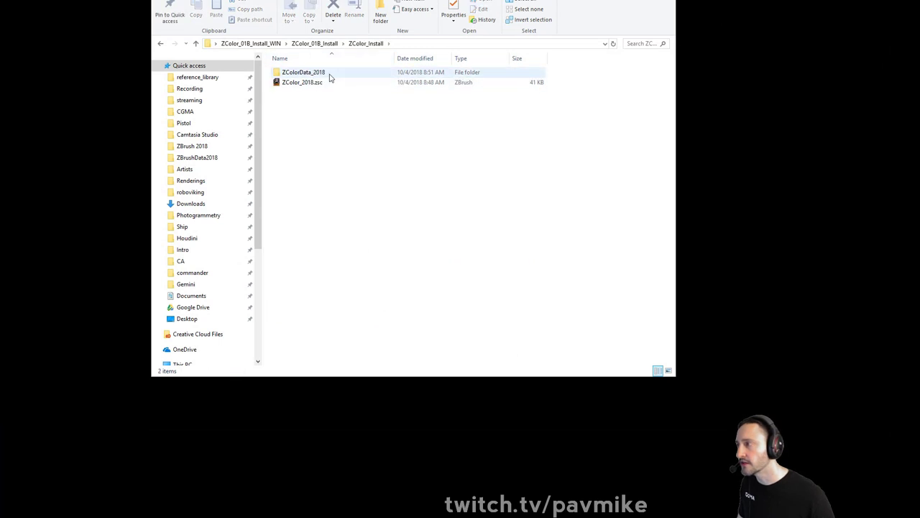
left_click(328, 74)
left_click(324, 84, "shift")
left_click(124, 142)
key("super+e")
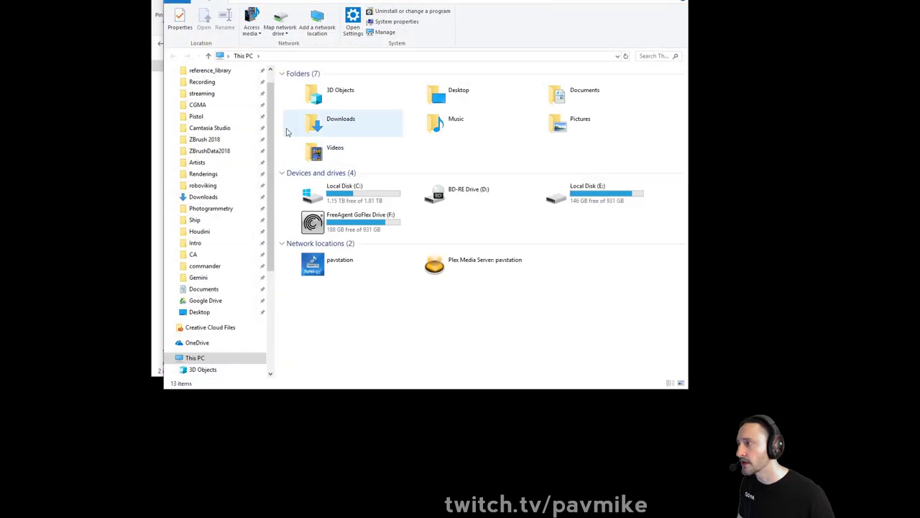
scroll(240, 134, "up", 1)
left_click(227, 161)
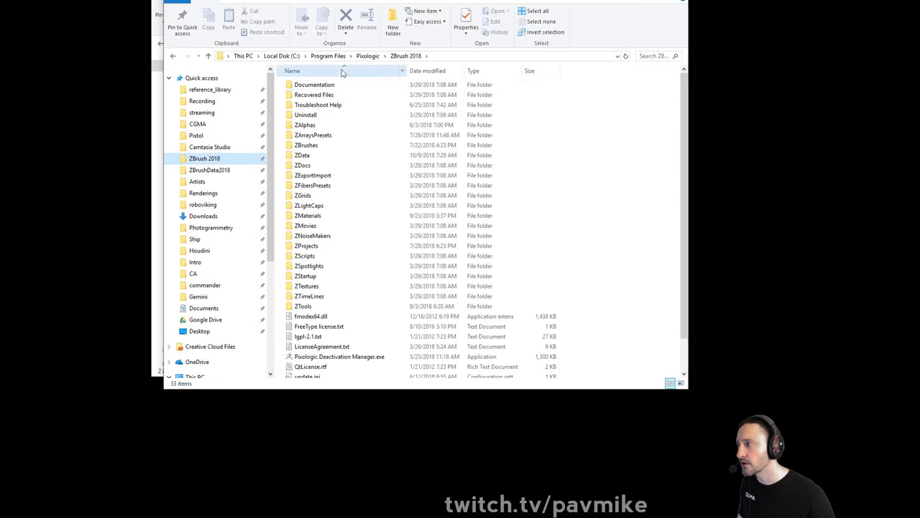
scroll(321, 251, "down", 1)
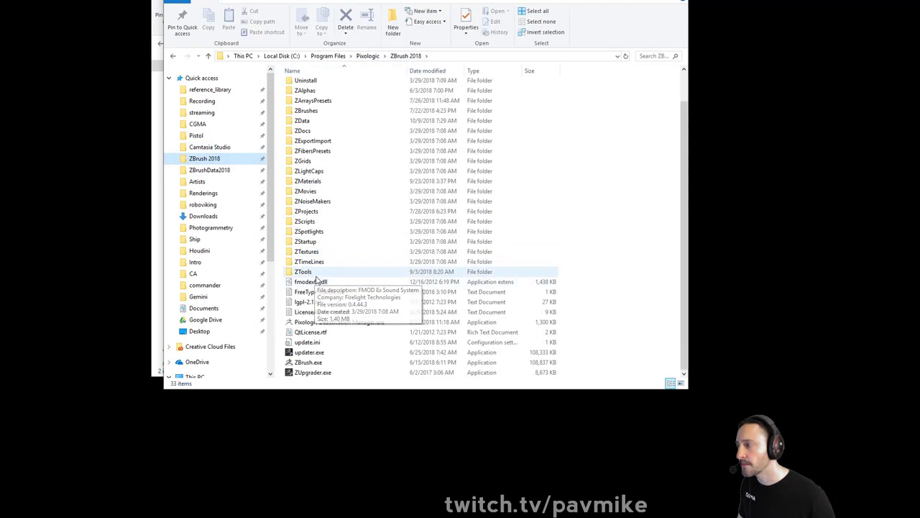
double_click(325, 242)
double_click(319, 239)
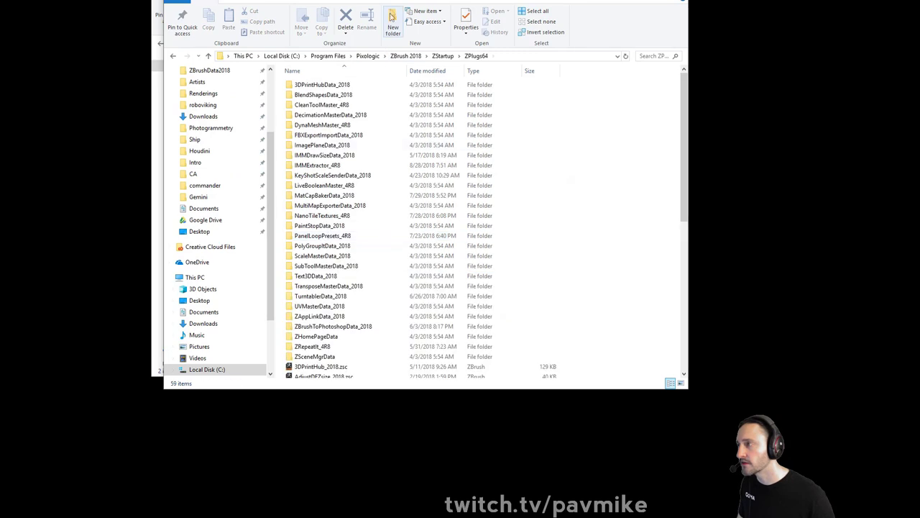
Place the two folder windows side by side and transfer ZColorData_2018 and ZColor_2018.zsc into ZPlugs64
key("super+Right")
left_click(344, 146)
left_click_drag(358, 144, 773, 260)
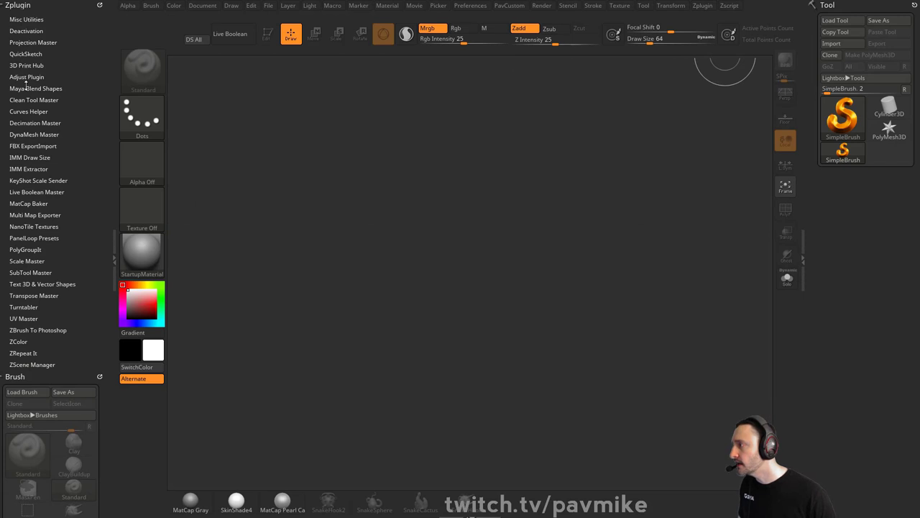
Open the ZColor plugin interface in ZBrush and place its window over the upper part of the canvas
left_click(19, 343)
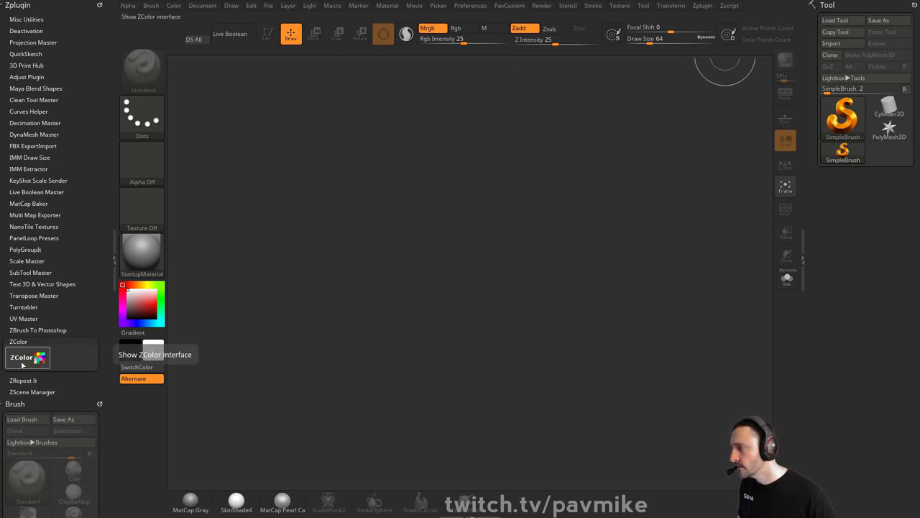
left_click(21, 359)
mouse_move(445, 2)
left_mouse_down()
mouse_move(475, 165)
mouse_move(185, 69)
mouse_move(254, 64)
left_mouse_up()
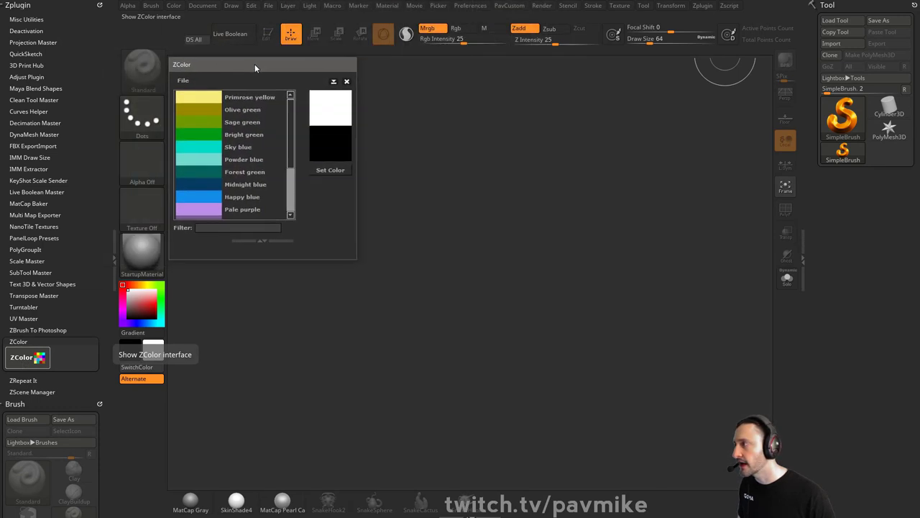
View the 3D Print Hub plugin's about screen, dismiss it, and collapse the plugin's options
left_click(26, 65)
left_click(39, 90)
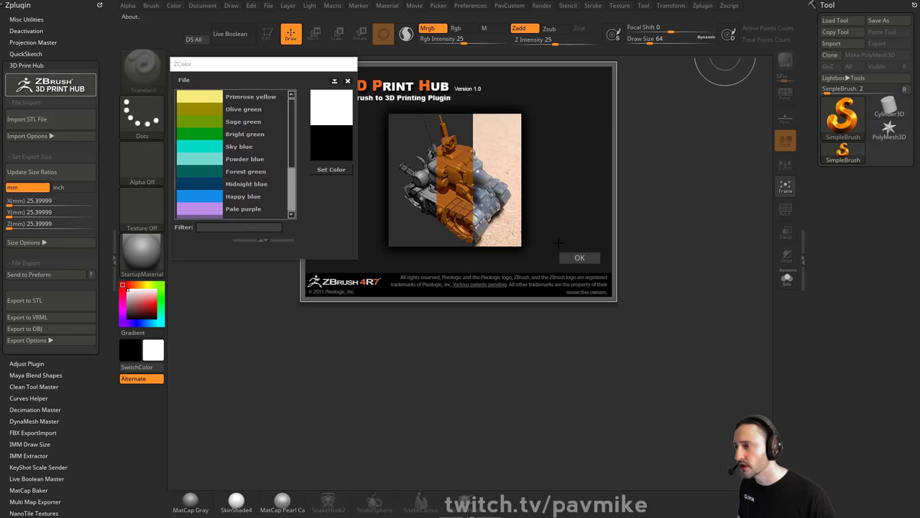
left_click(579, 257)
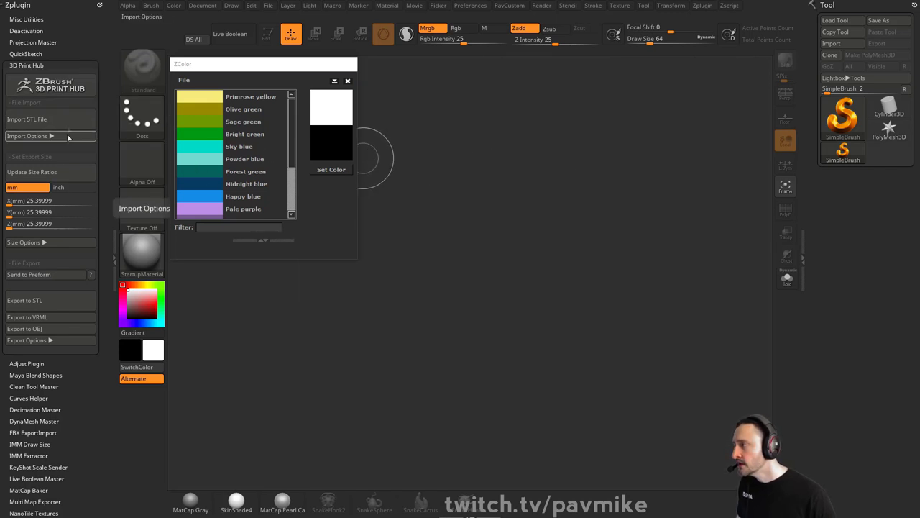
left_click(44, 65)
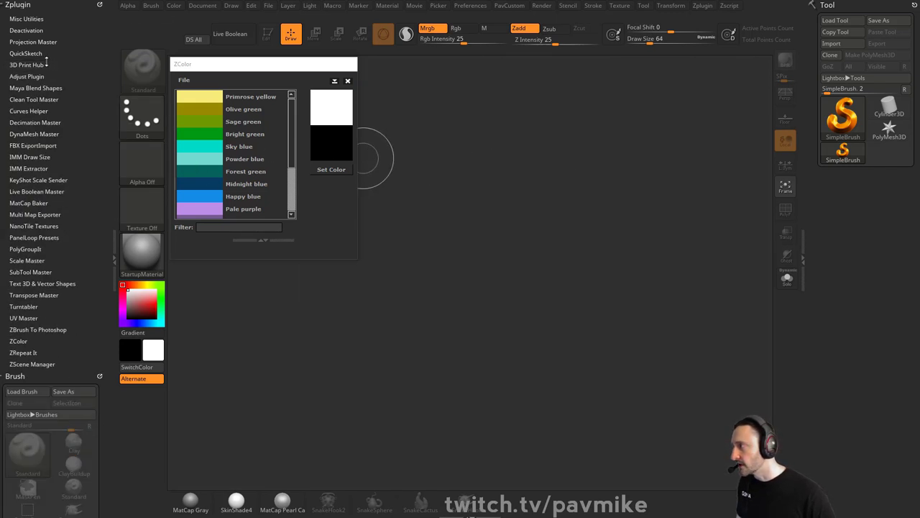
Page through the ZBrush To Photoshop CC plugin's information pages and close them
left_click(37, 329)
left_click(45, 346)
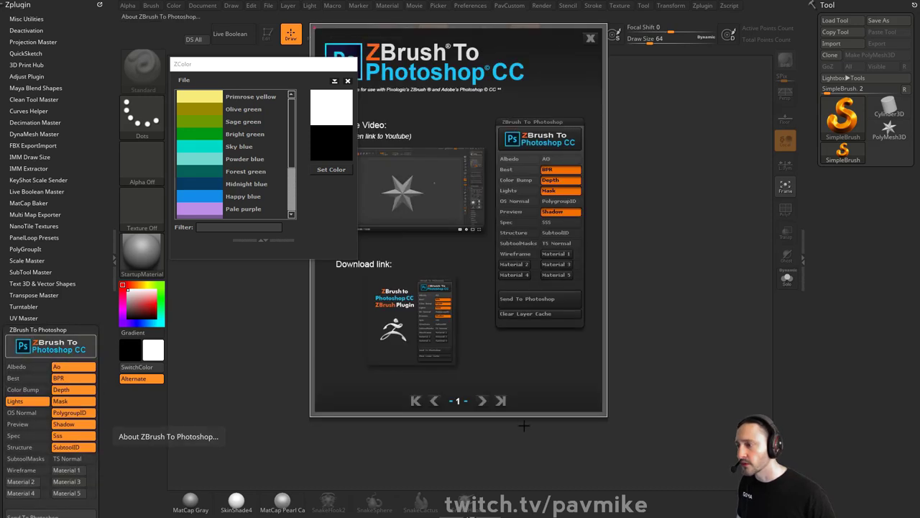
left_click(481, 401)
left_click(482, 400)
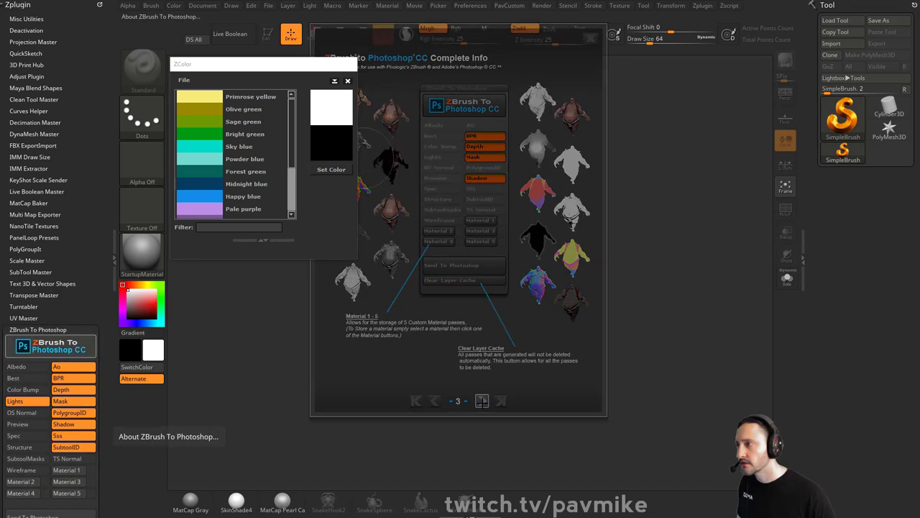
left_click(482, 400)
left_click(590, 39)
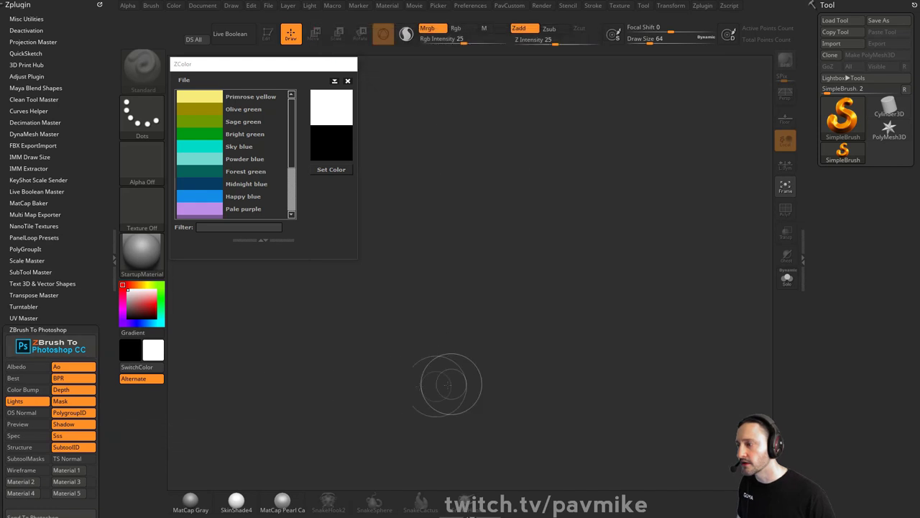
Set the main colour to the Sky blue swatch from the ZColor palette
left_click_drag(333, 70, 314, 75)
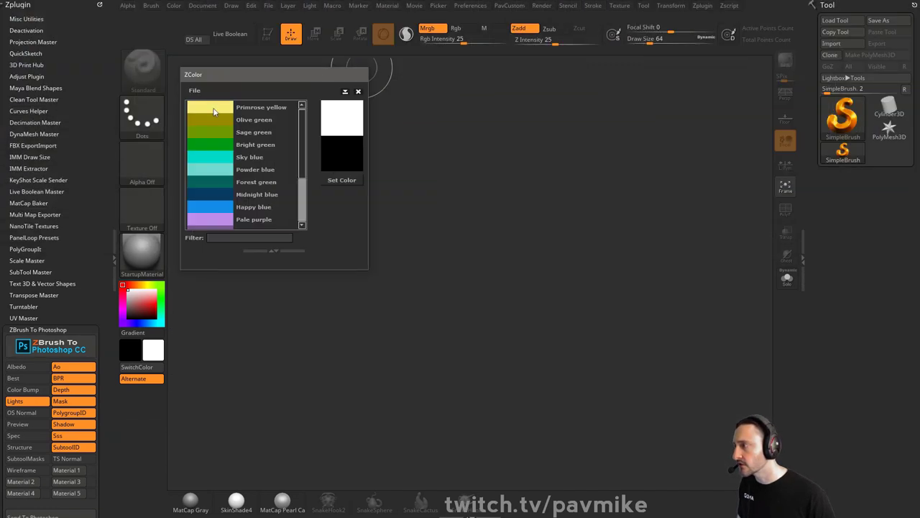
left_click(216, 157)
left_click(334, 180)
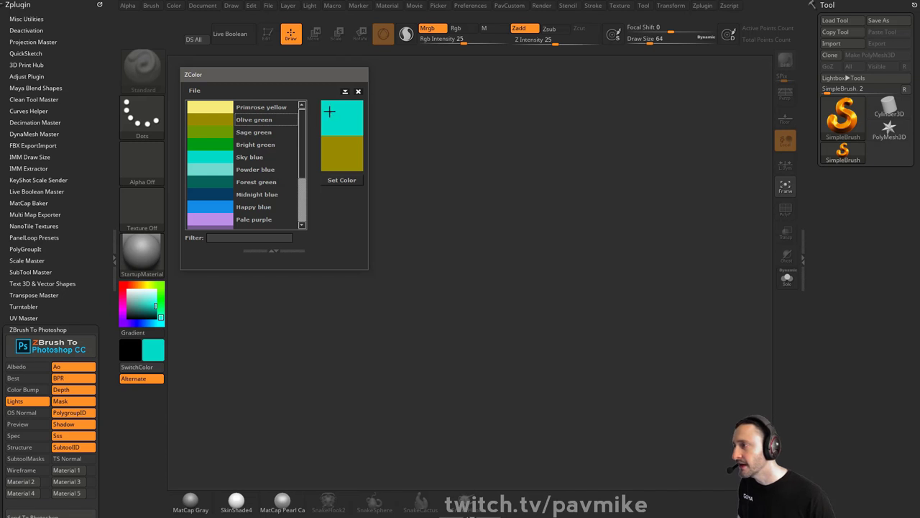
left_click(347, 181)
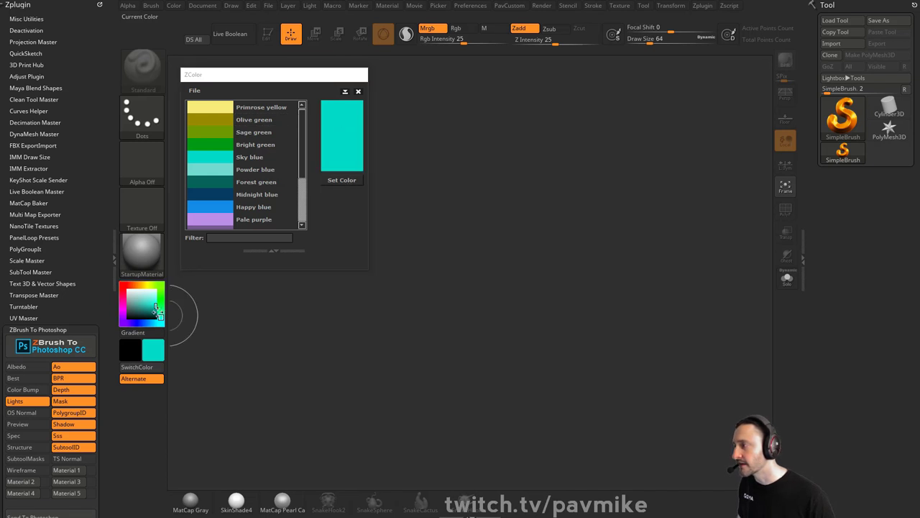
Expand ZColor's extended colour controls, then minimize and restore its window
left_click(270, 249)
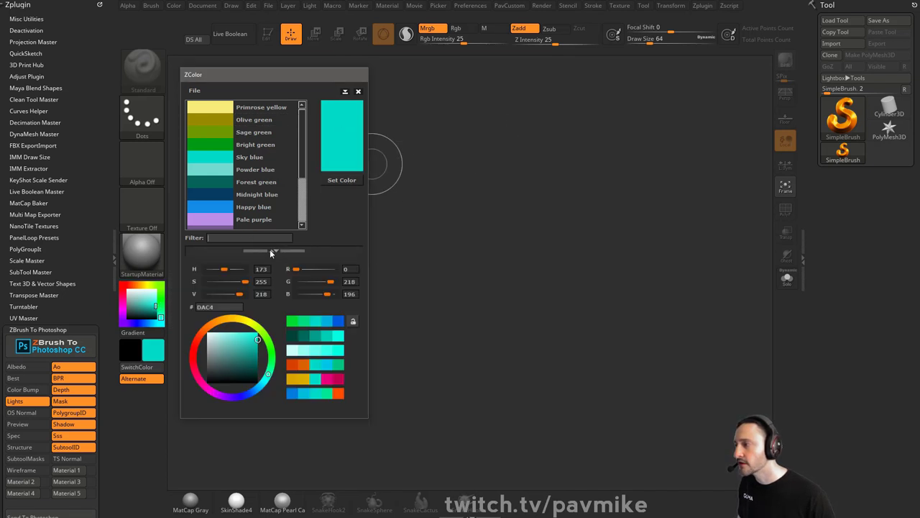
left_click(346, 92)
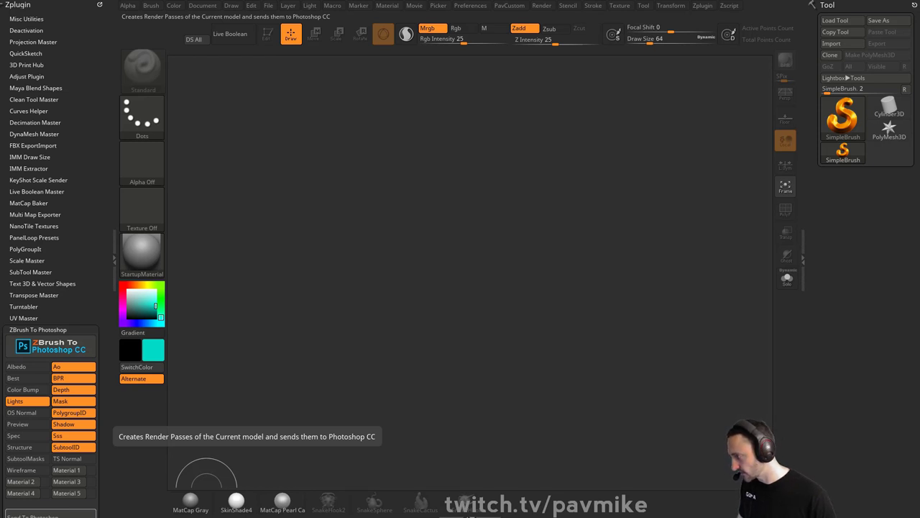
left_click(60, 515)
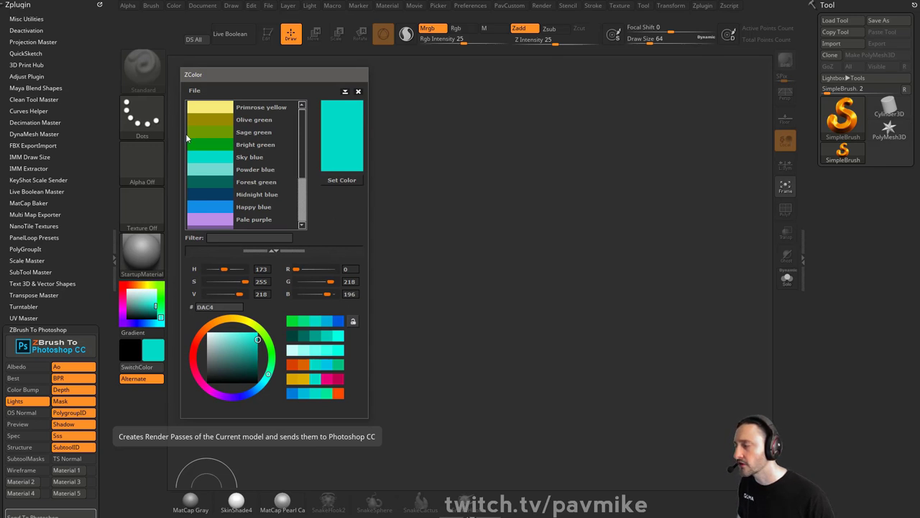
Look through the ZColor swatch list and close the plugin window
left_click_drag(302, 191, 303, 131)
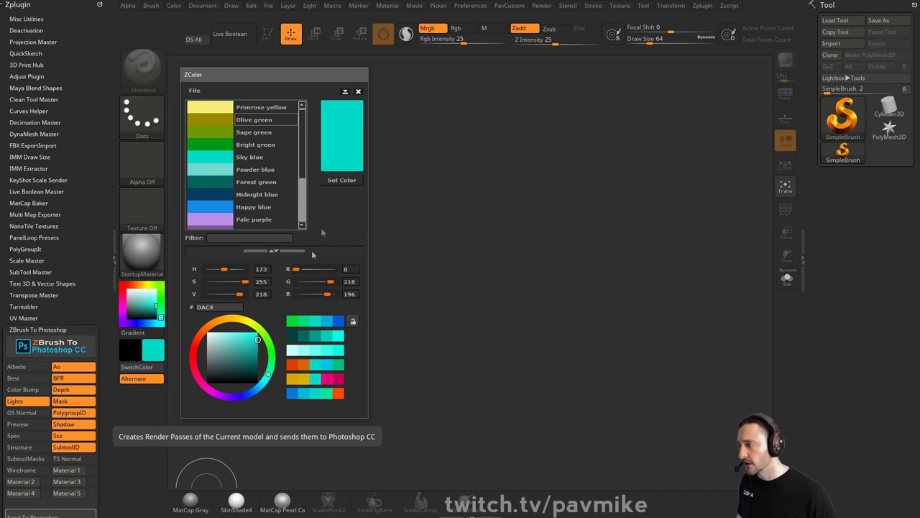
mouse_move(303, 119)
left_mouse_down()
mouse_move(302, 184)
mouse_move(305, 103)
left_mouse_up()
scroll(225, 192, "down", 2)
scroll(224, 189, "up", 2)
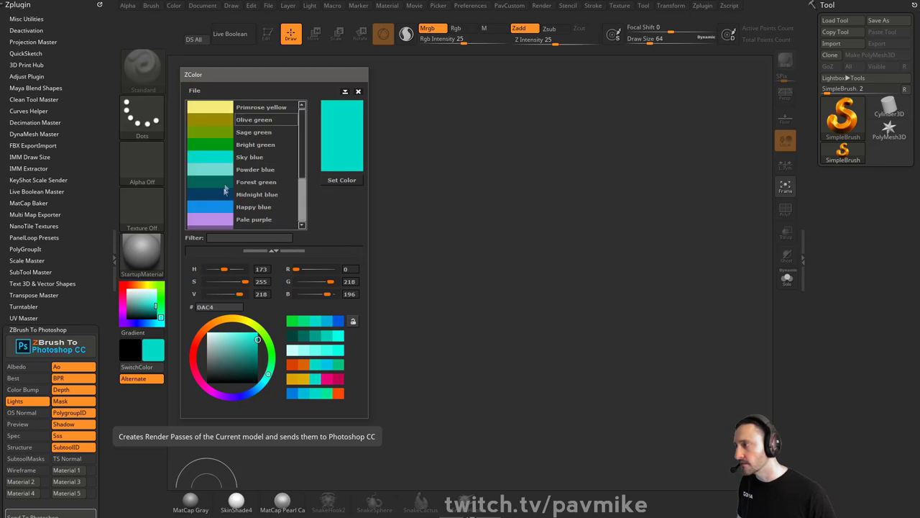
left_click(357, 92)
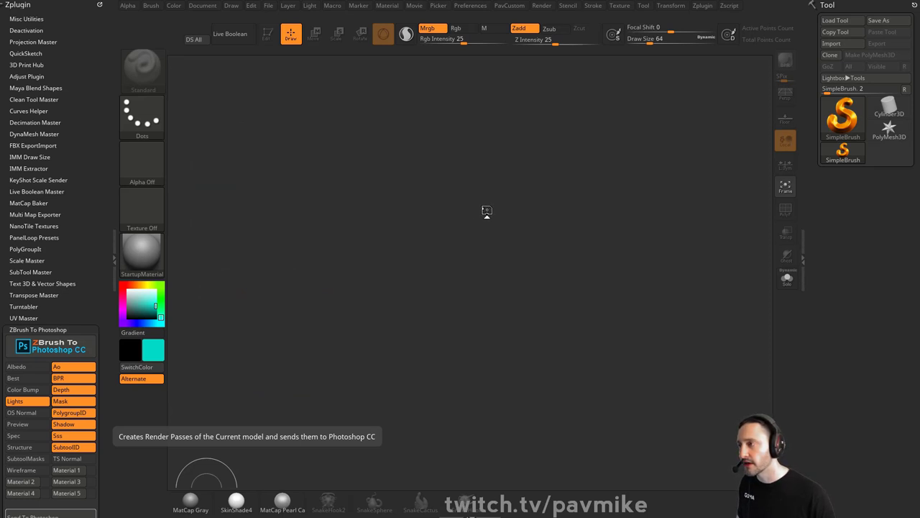
Load the SimpleColorSwatches tool from Lightbox
key("comma")
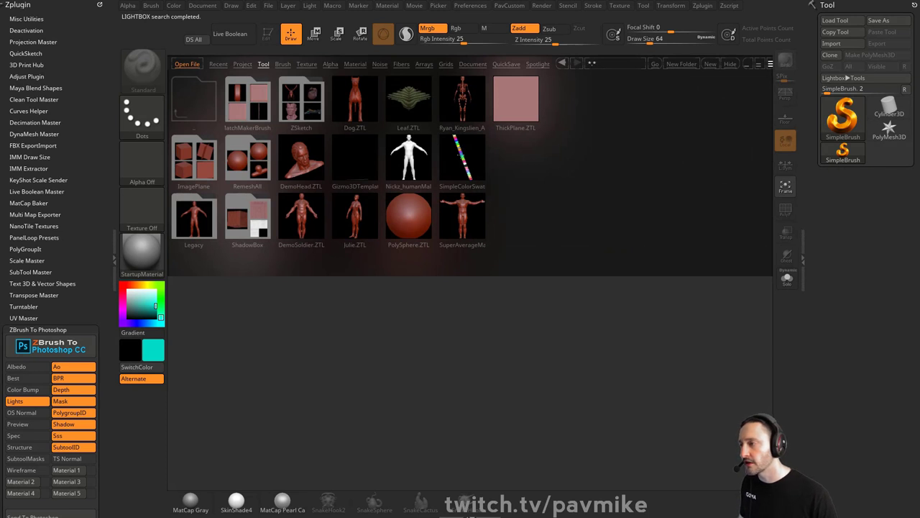
double_click(460, 154)
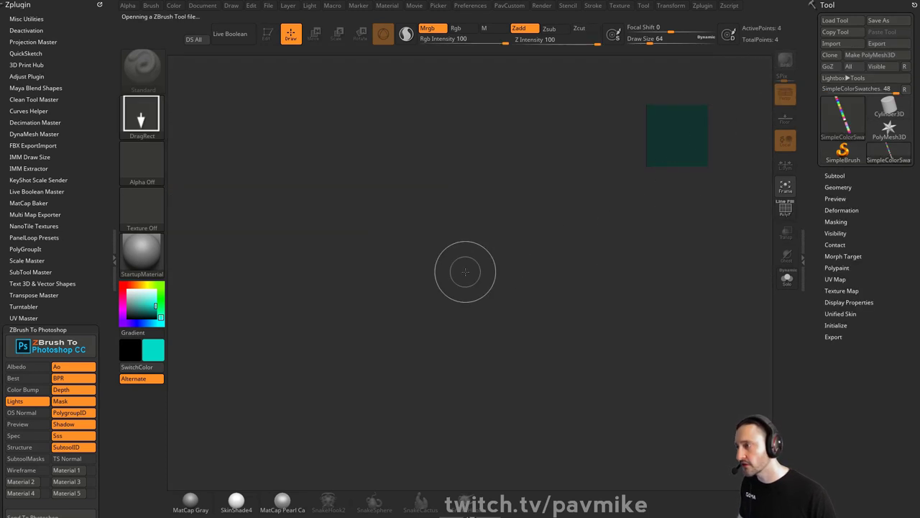
Place the colour swatch strip on the canvas in Edit mode with the SkinShade4 material
left_click(236, 500)
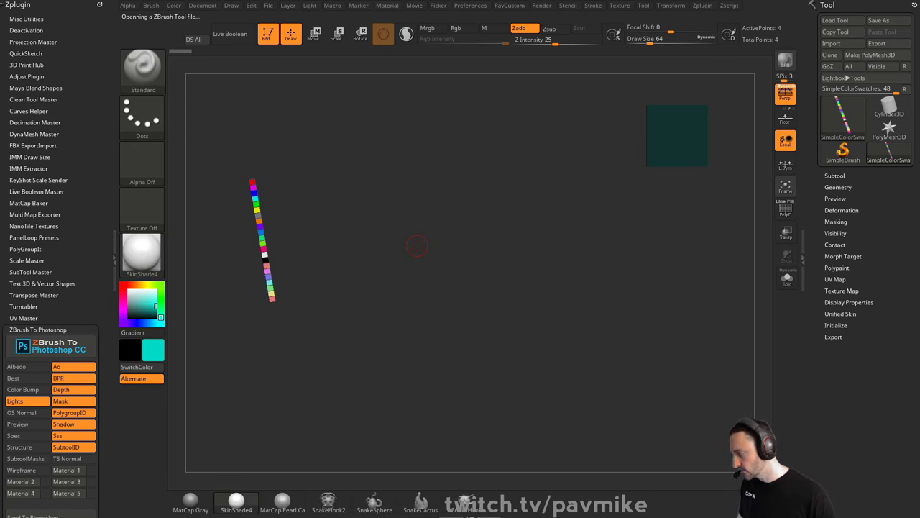
Switch to File Explorer and locate SimpleColorSwatches.ZTL in the ZTools folder of ZBrush 2018
key("alt+Tab")
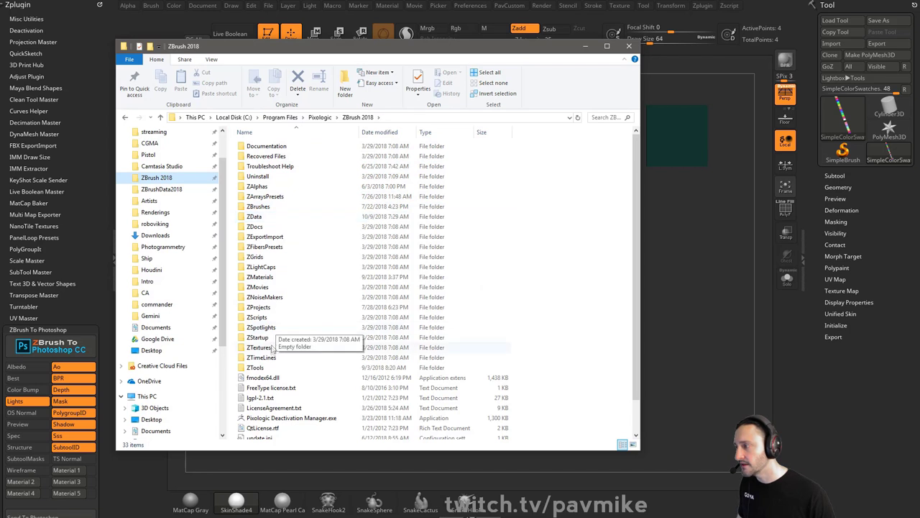
double_click(257, 368)
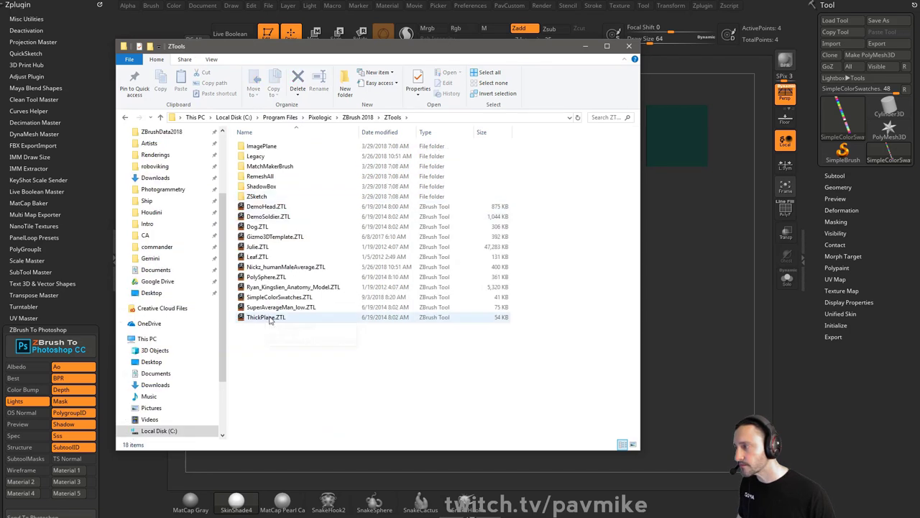
left_click(301, 307, "shift")
left_click(314, 298)
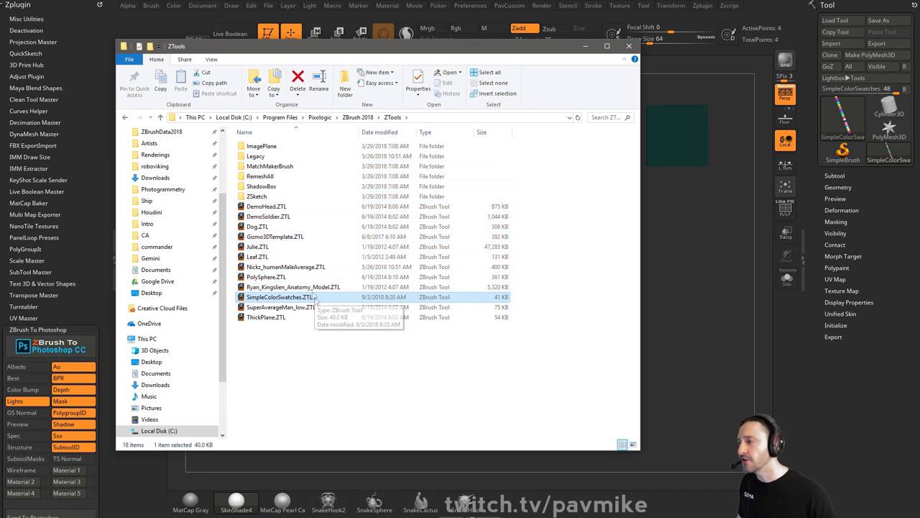
left_click(284, 351)
right_click(288, 349)
left_click(391, 394)
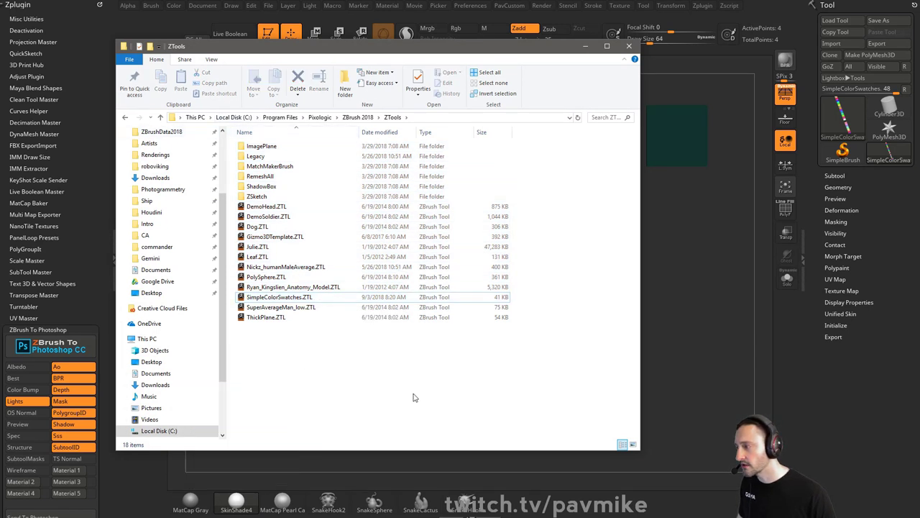
Open a second File Explorer window beside the ZTools window and show the contents of Local Disk (E:)
key("alt+Tab")
key("super+e")
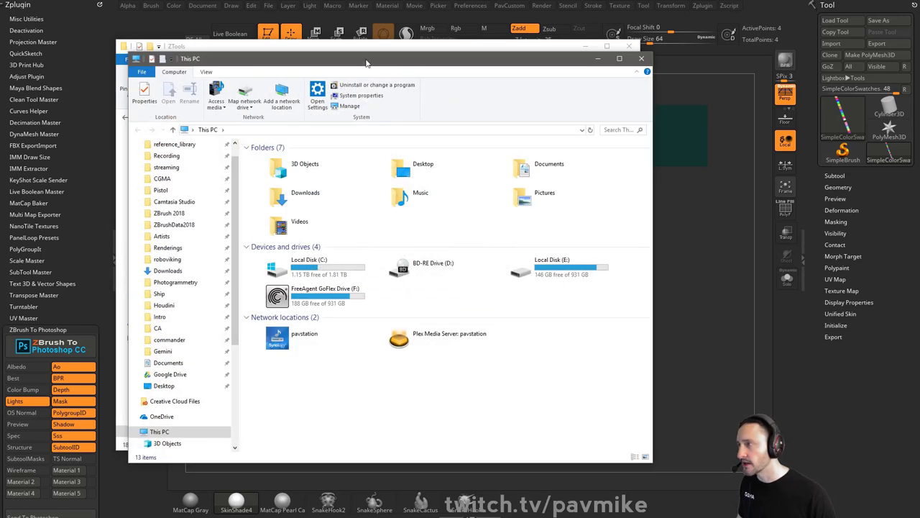
left_click_drag(367, 60, 919, 62)
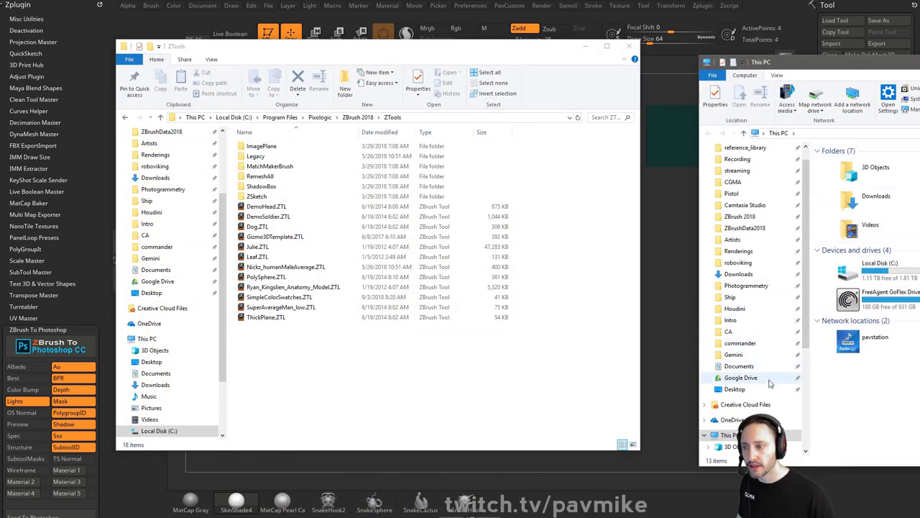
scroll(748, 385, "down", 3)
left_click(737, 424)
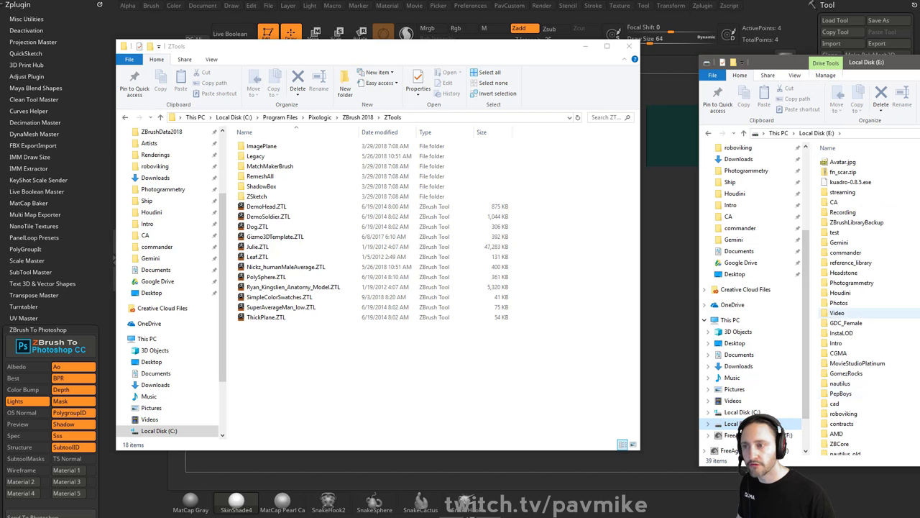
Create a shortcut to the E: drive's streaming folder inside ZTools, and close both File Explorer windows
right_click_drag(843, 193, 299, 396)
left_click(339, 444)
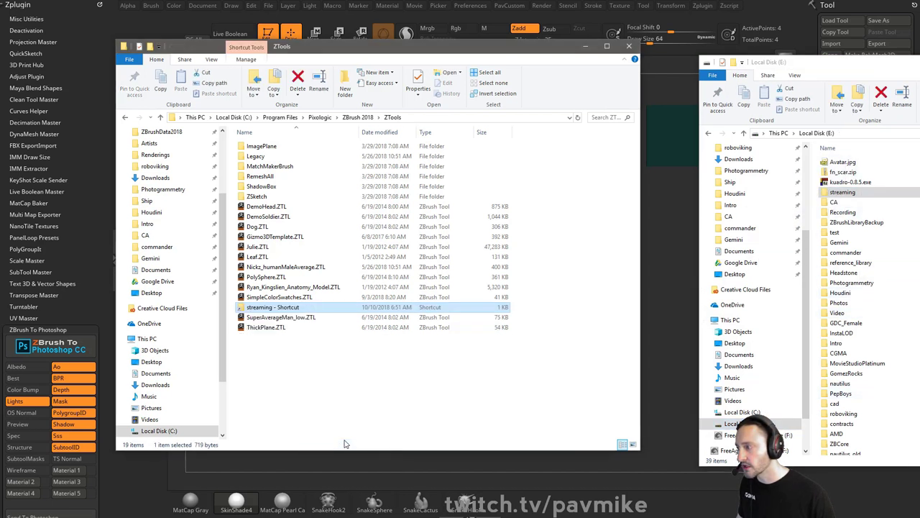
left_click(919, 62)
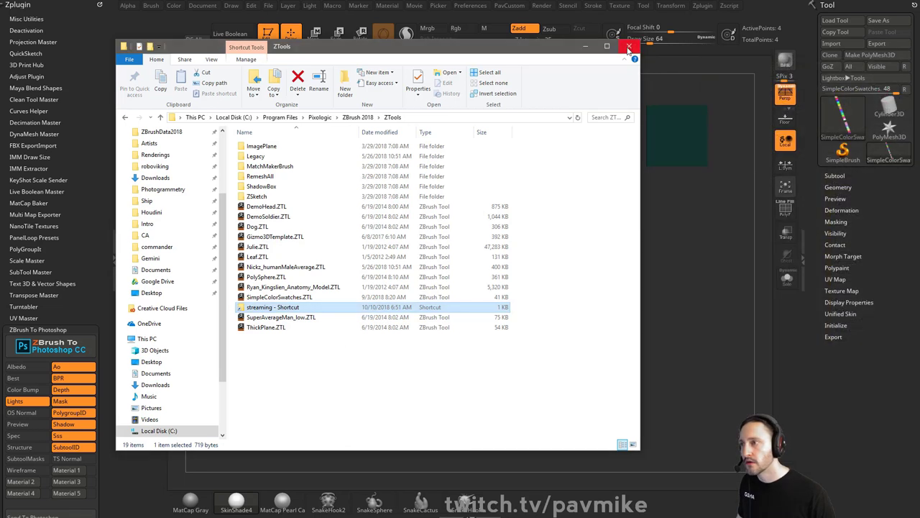
left_click(629, 47)
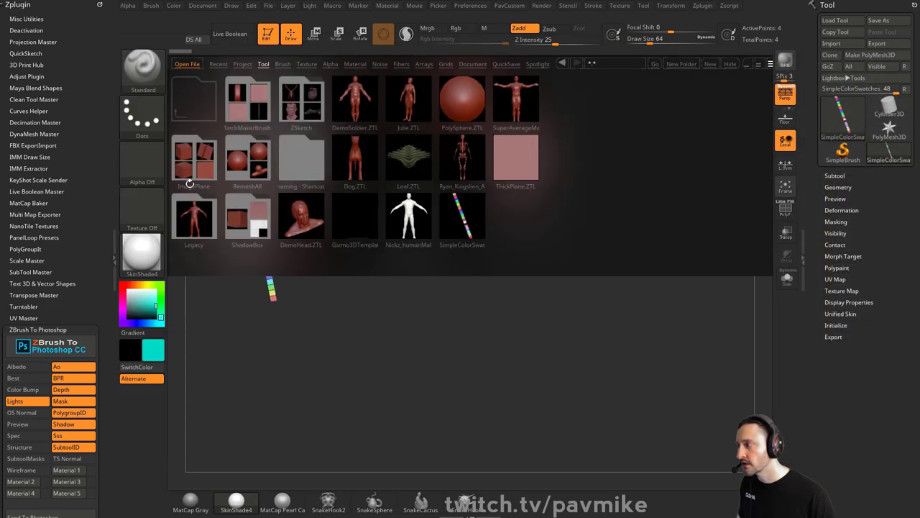
View the streaming shortcut's contents in Lightbox's Tool section, then hide Lightbox
double_click(309, 161)
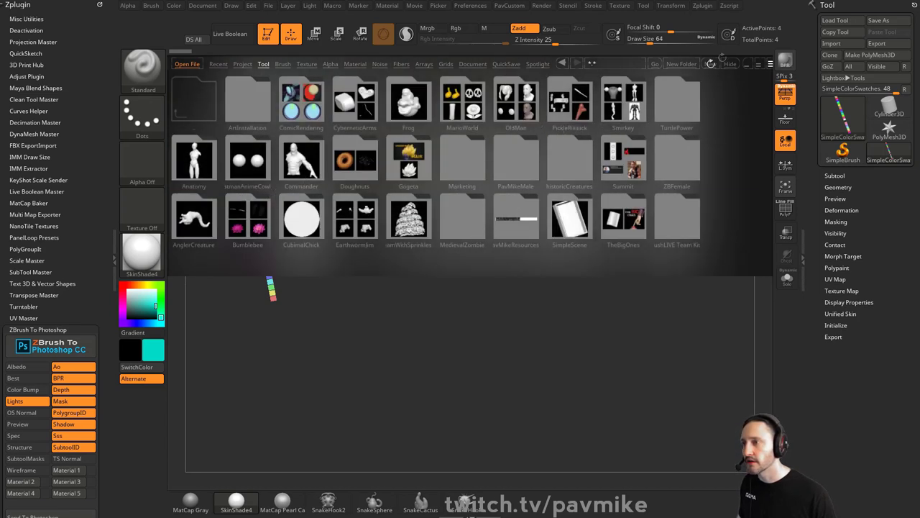
left_click(730, 64)
Snap the view so the colour swatch strip stands upright and faces straight on
left_click_drag(381, 224, 368, 230, "shift")
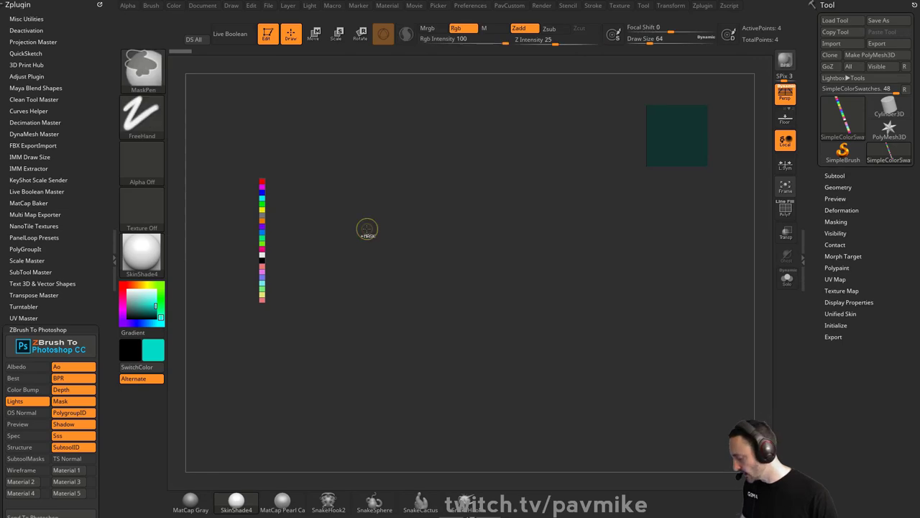